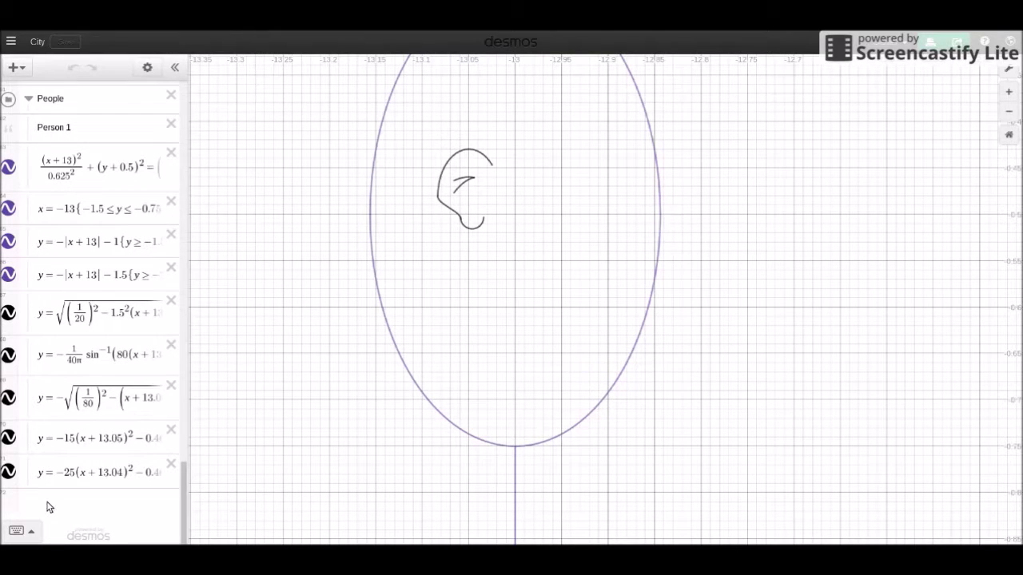
# Add a new row below the ear equation and type y = arcsin(x + 13)
pyautogui.click(73, 476)
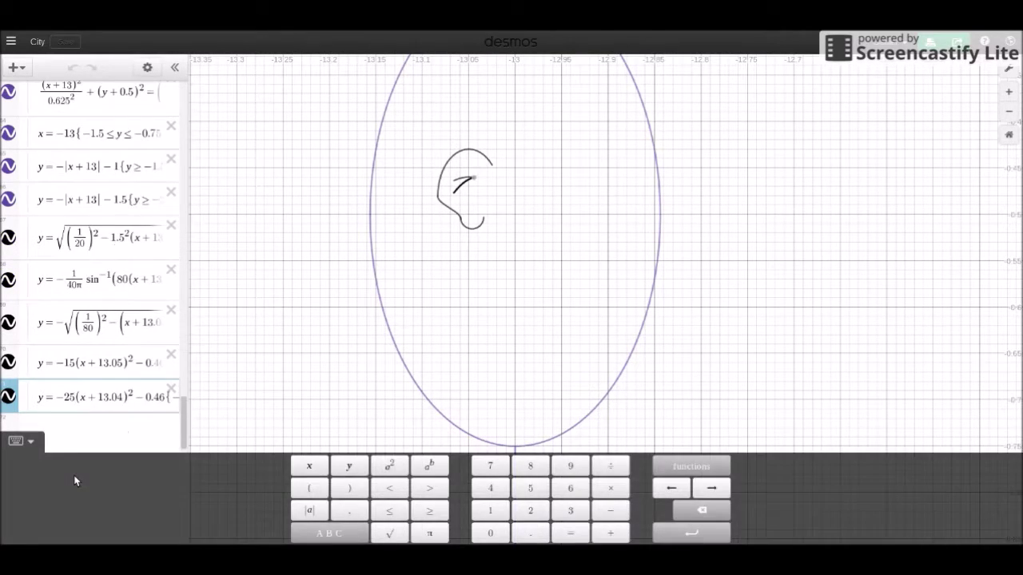
pyautogui.press('Return')
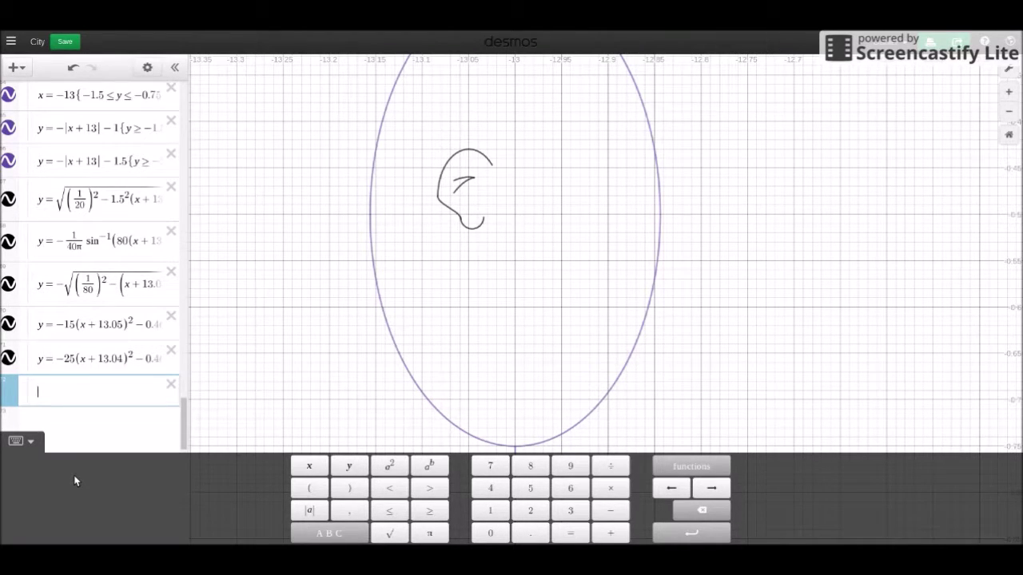
pyautogui.write('y = arcsin(x + 13')
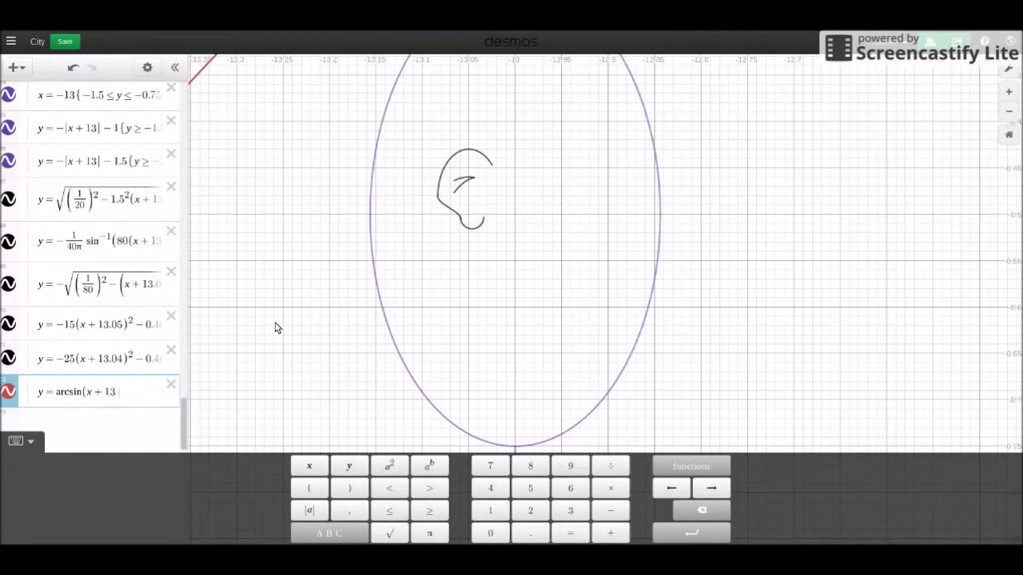
# Enter the −0.625 shift, then compare the head oval's and ear's vertical offsets
pyautogui.write('-0.625')
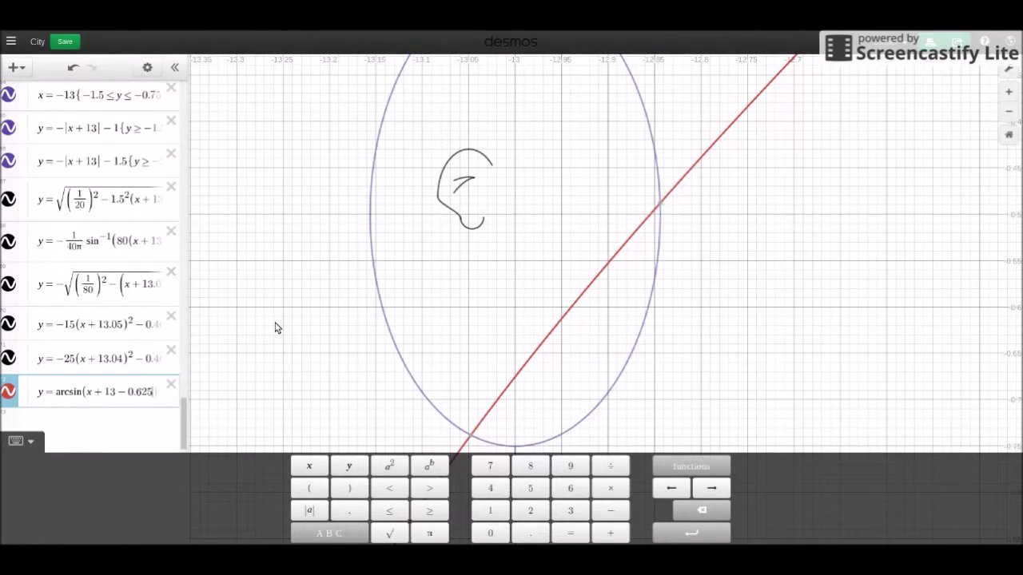
pyautogui.write(') −')
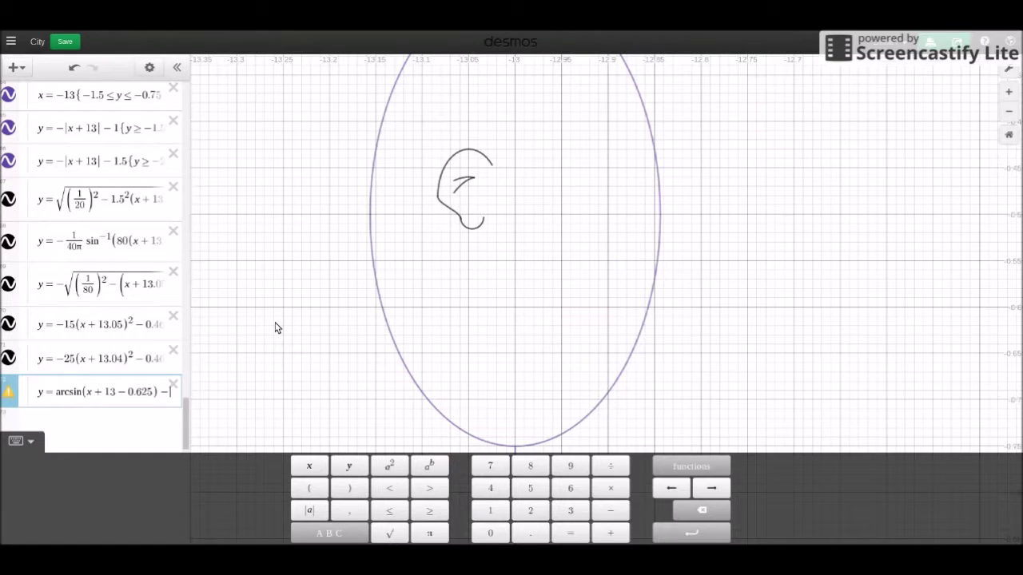
pyautogui.write('-0.5')
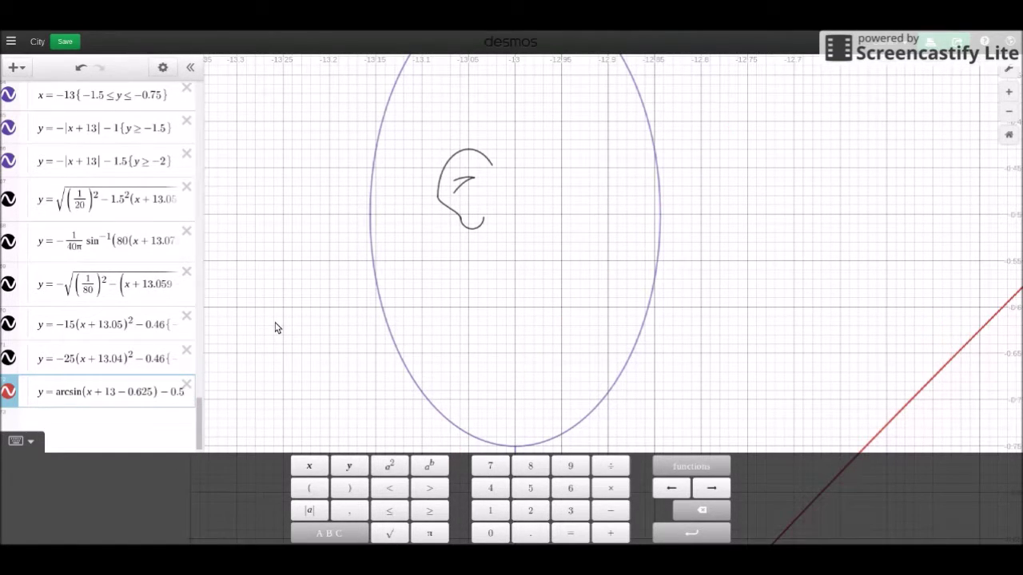
pyautogui.click(653, 287)
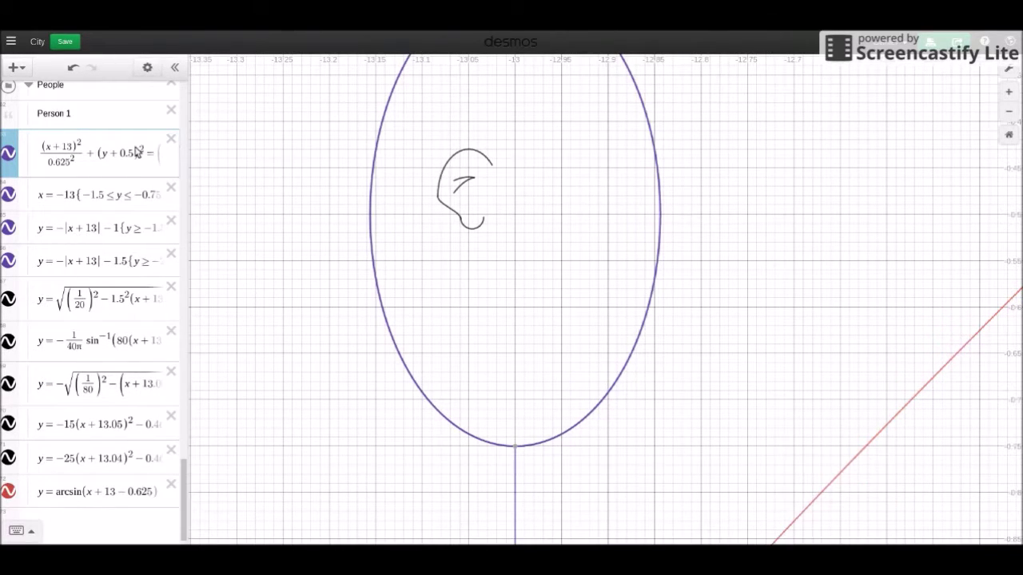
pyautogui.click(133, 152)
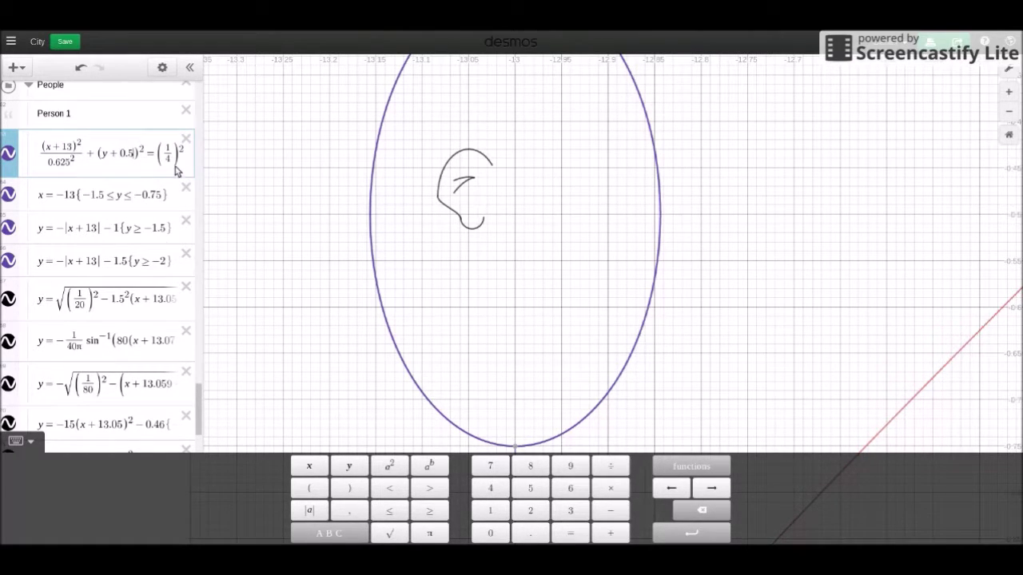
pyautogui.click(144, 425)
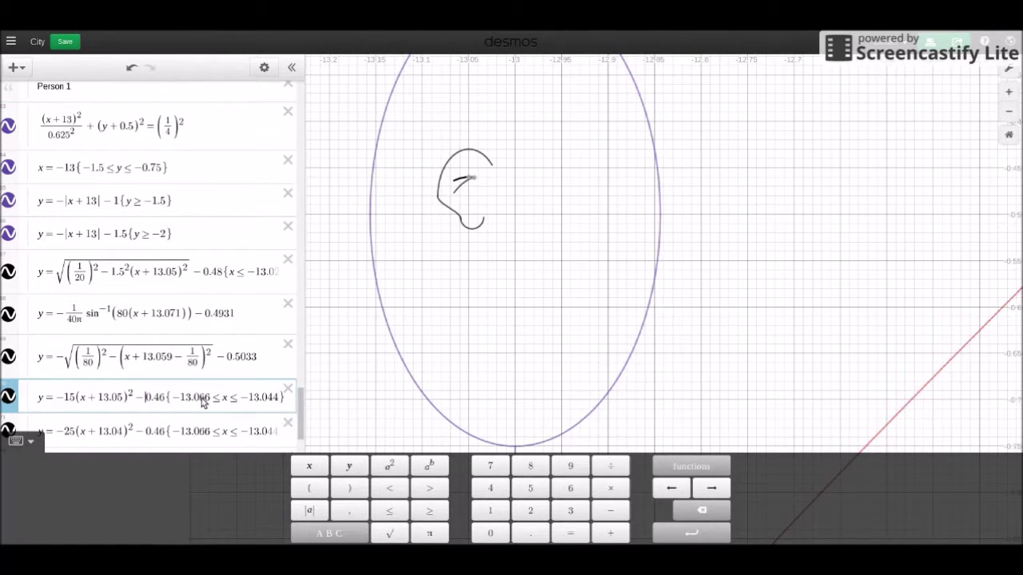
pyautogui.click(917, 414)
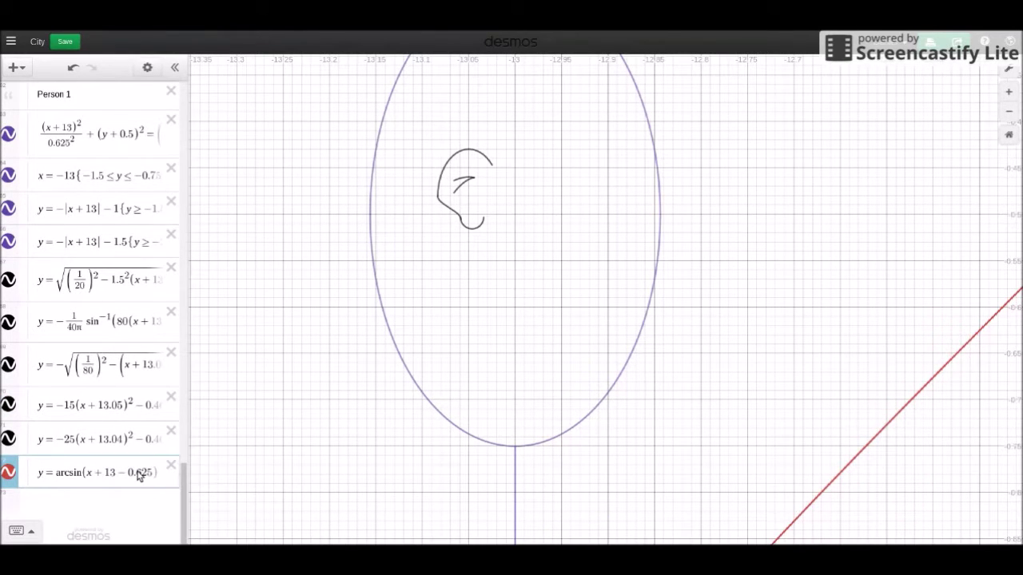
# Try vertical offsets −0.5, 0.25 and −0.156 on the arcsin row, removing each
pyautogui.click(141, 473)
pyautogui.write('-0.5')
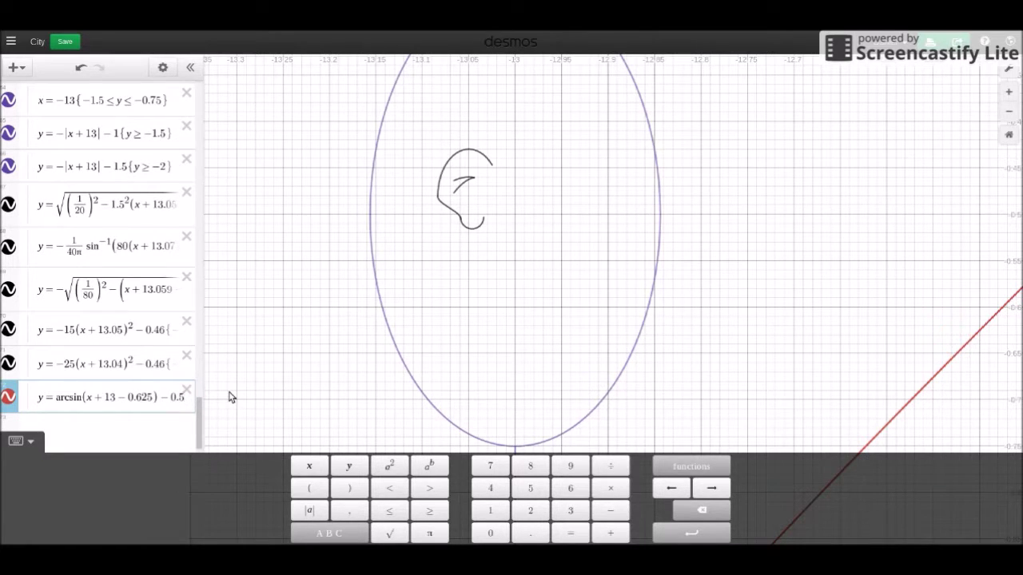
pyautogui.press('BackSpace')
pyautogui.press('BackSpace')
pyautogui.press('BackSpace')
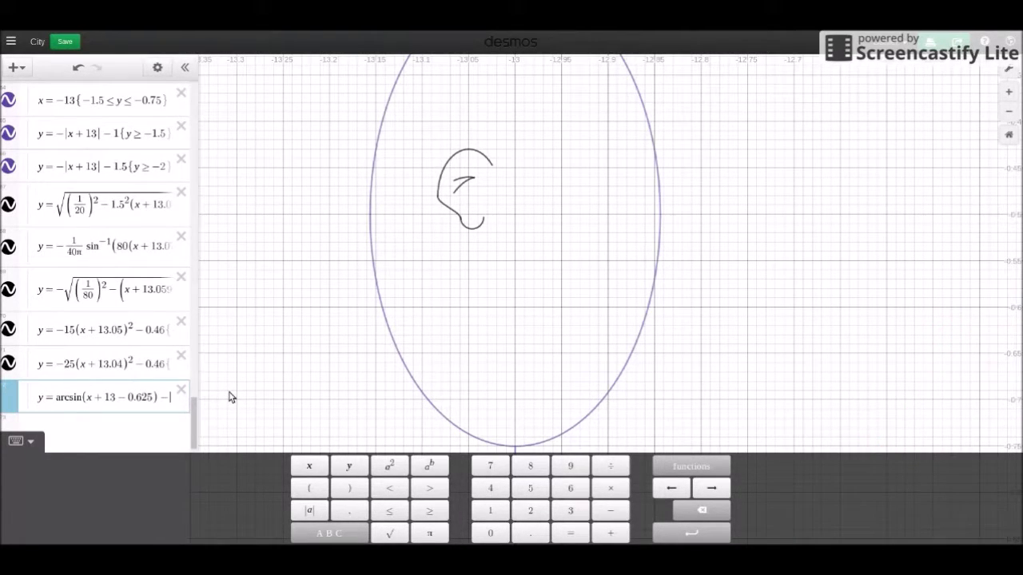
pyautogui.write('0.25')
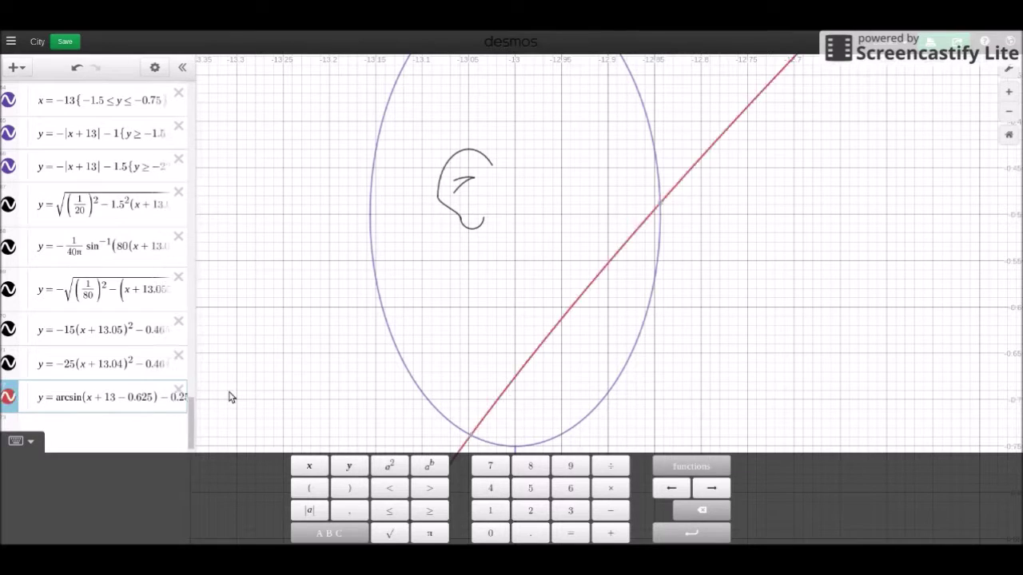
pyautogui.press('BackSpace')
pyautogui.press('BackSpace')
pyautogui.press('BackSpace')
pyautogui.press('BackSpace')
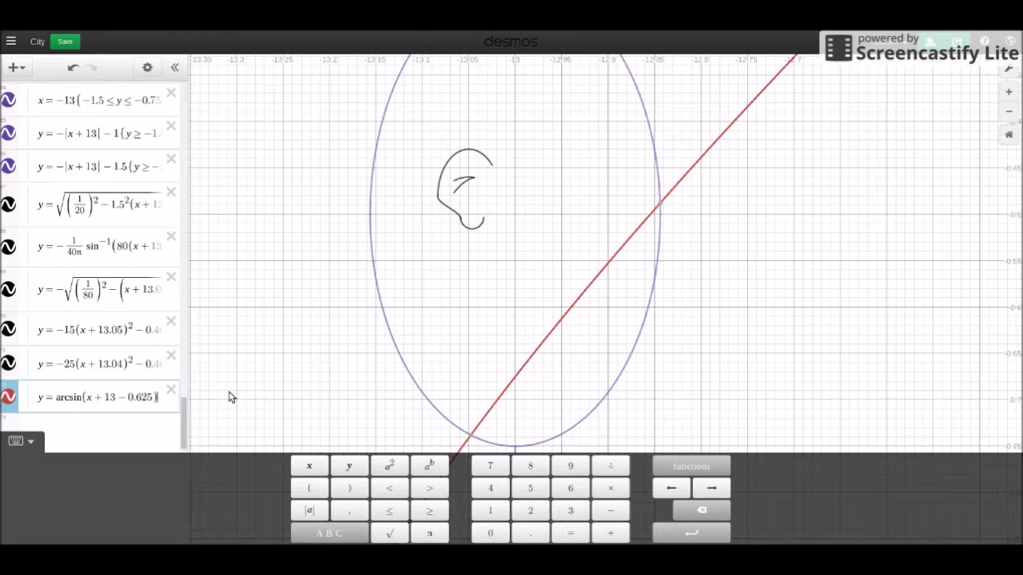
pyautogui.moveTo(664, 210)
pyautogui.write('-0')
pyautogui.write('.156')
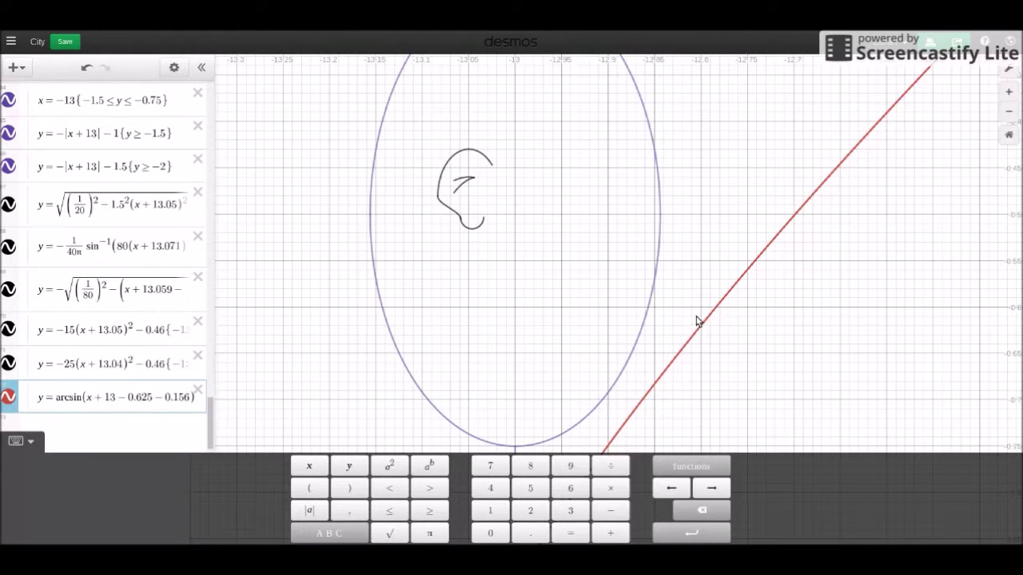
pyautogui.press('BackSpace')
pyautogui.press('BackSpace')
pyautogui.press('BackSpace')
pyautogui.press('BackSpace')
pyautogui.press('BackSpace')
pyautogui.press('BackSpace')
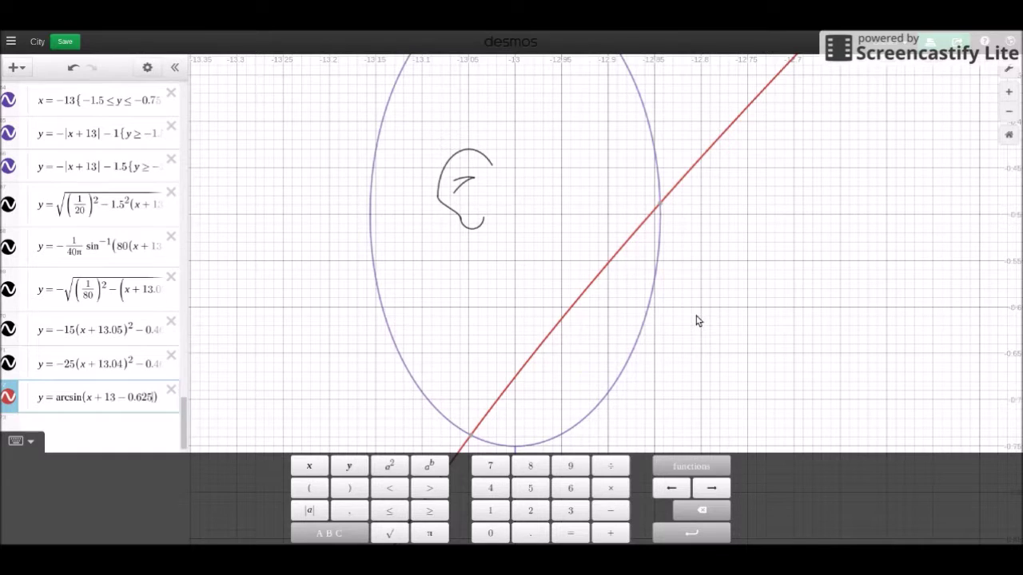
# Put a 1/(20π) coefficient before arcsin and append −0.5 at the end
pyautogui.moveTo(663, 206)
pyautogui.click(57, 399)
pyautogui.click(449, 213)
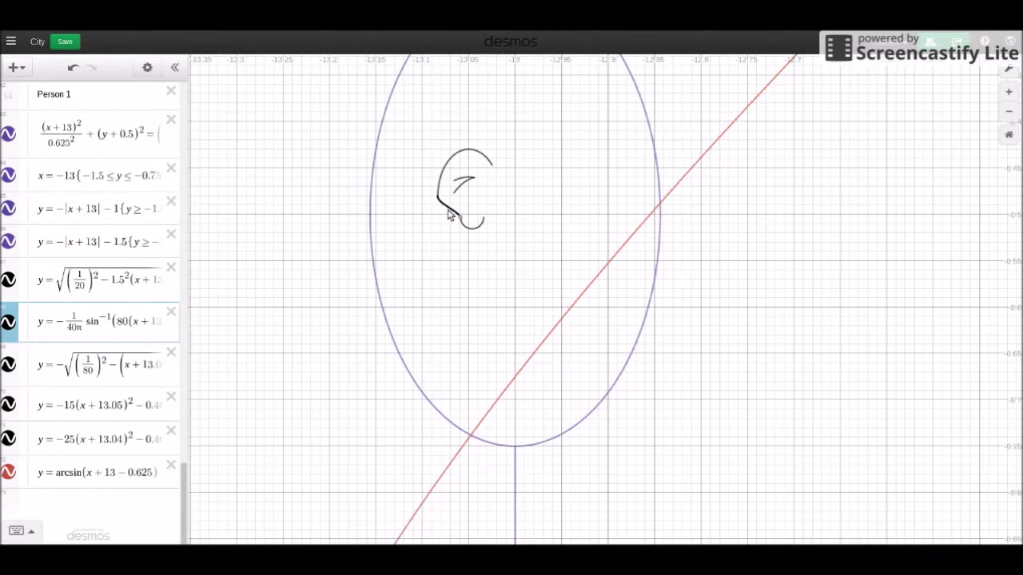
pyautogui.click(58, 473)
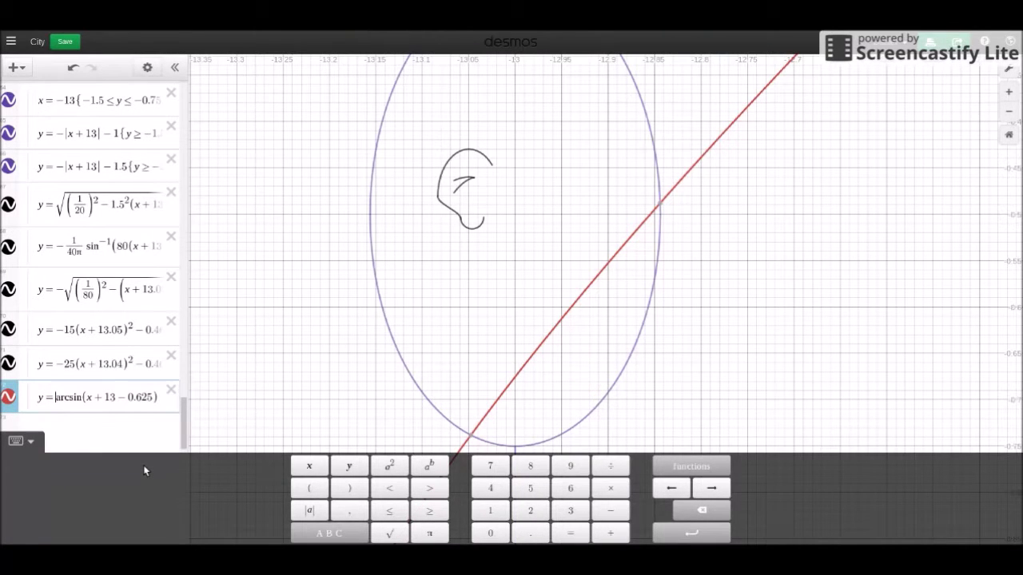
pyautogui.write('1/')
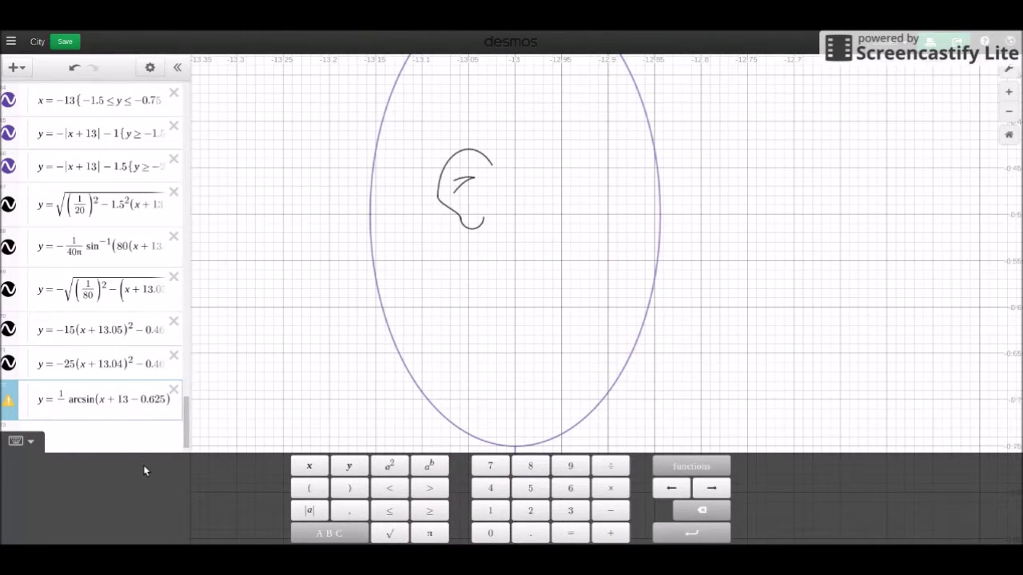
pyautogui.write('20pi')
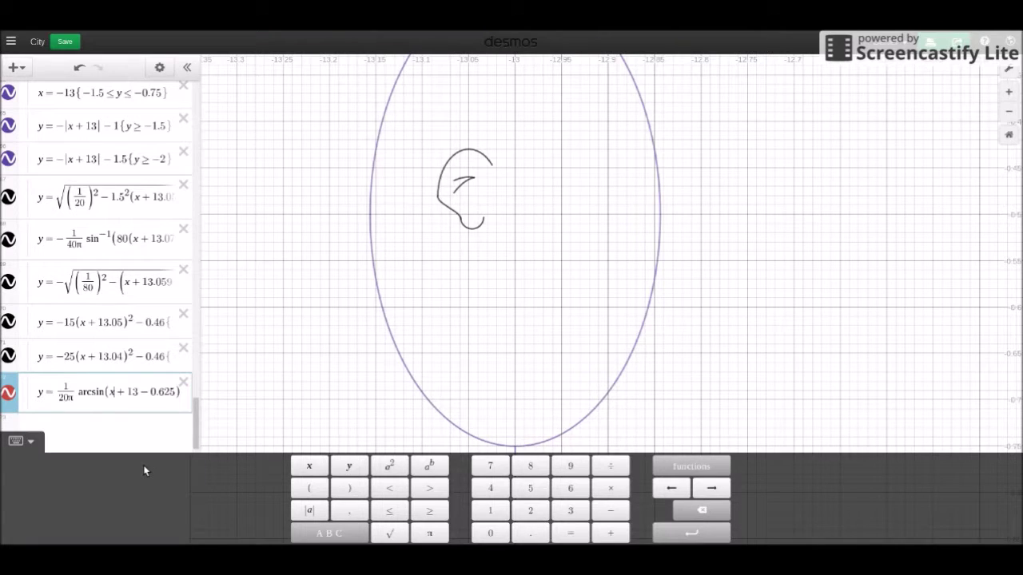
pyautogui.press('End')
pyautogui.write('-0.5')
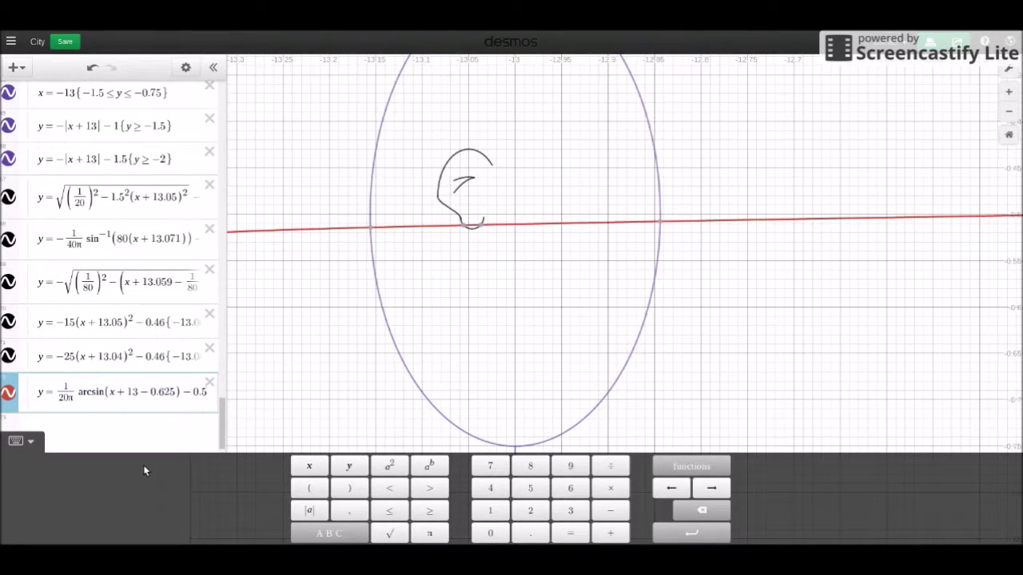
# Wrap the arcsin argument in parentheses, multiply it by 40, and delete the −0.625 shift
pyautogui.press('Left')
pyautogui.press('Left')
pyautogui.press('Left')
pyautogui.press('Left')
pyautogui.press('Left')
pyautogui.press('Left')
pyautogui.press('Left')
pyautogui.press('Left')
pyautogui.press('Left')
pyautogui.press('Left')
pyautogui.press('Left')
pyautogui.press('Left')
pyautogui.press('Left')
pyautogui.press('Left')
pyautogui.press('Left')
pyautogui.write('(')
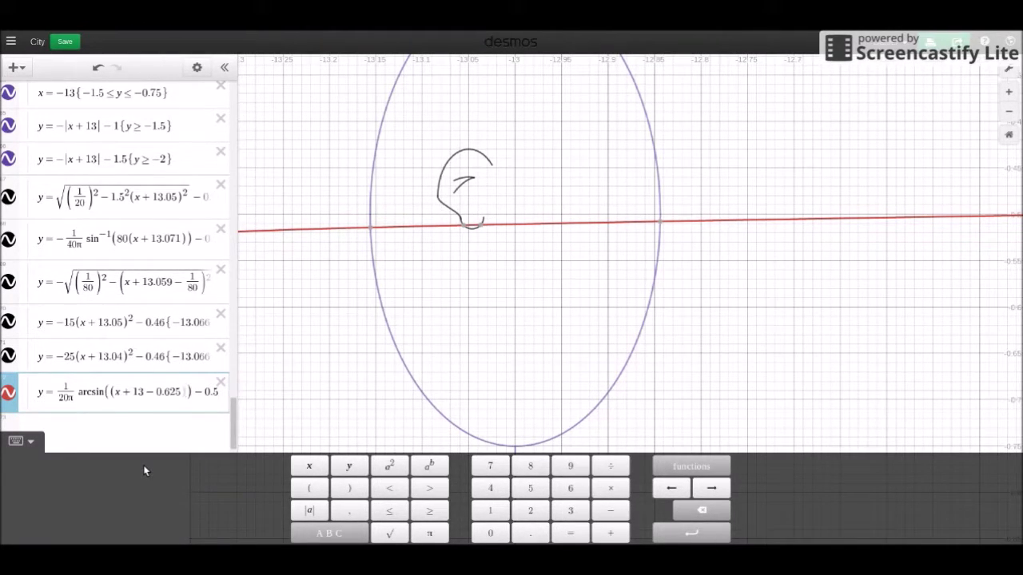
pyautogui.write(')')
pyautogui.click(447, 212)
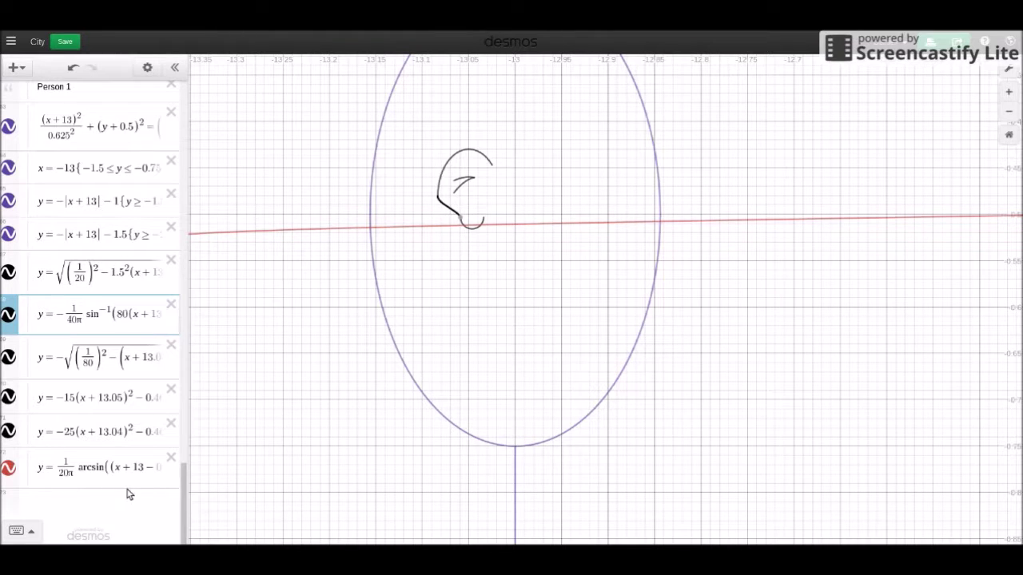
pyautogui.click(116, 473)
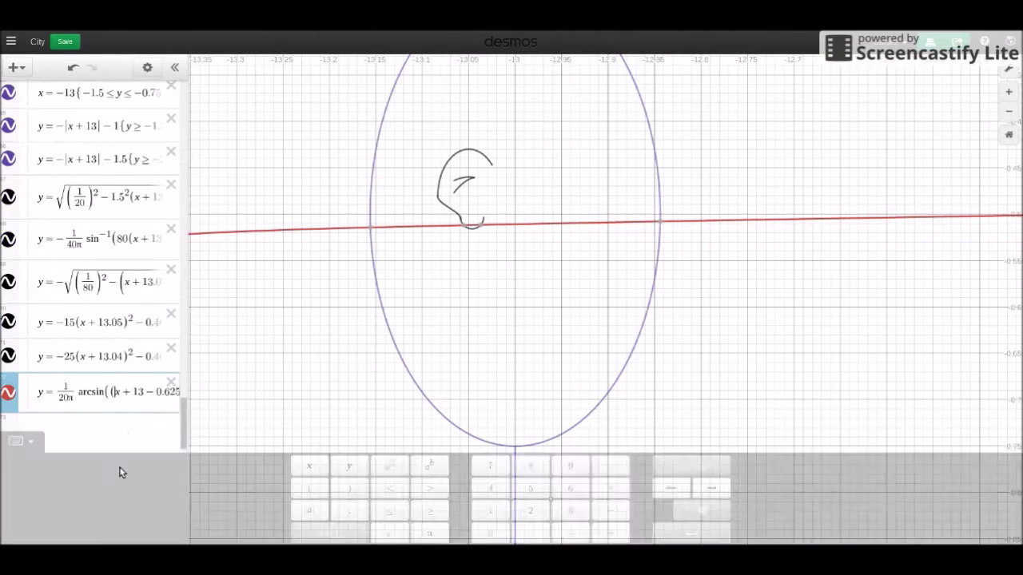
pyautogui.write('40')
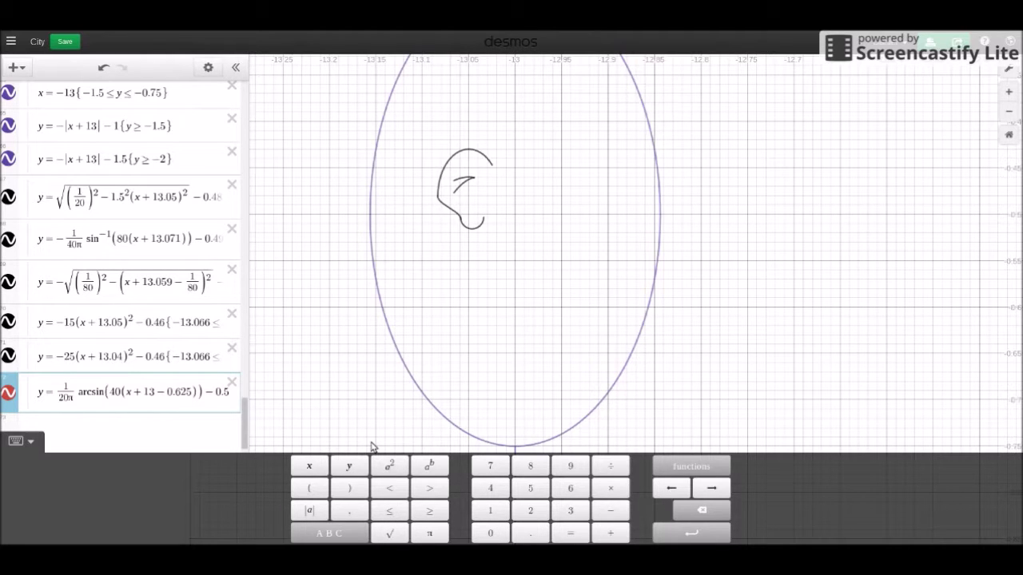
pyautogui.press('Right')
pyautogui.press('Left')
pyautogui.press('Left')
pyautogui.press('Left')
pyautogui.press('Left')
pyautogui.press('Left')
pyautogui.press('Right')
pyautogui.press('Right')
pyautogui.press('BackSpace')
pyautogui.press('BackSpace')
pyautogui.press('BackSpace')
pyautogui.press('BackSpace')
pyautogui.press('BackSpace')
pyautogui.press('BackSpace')
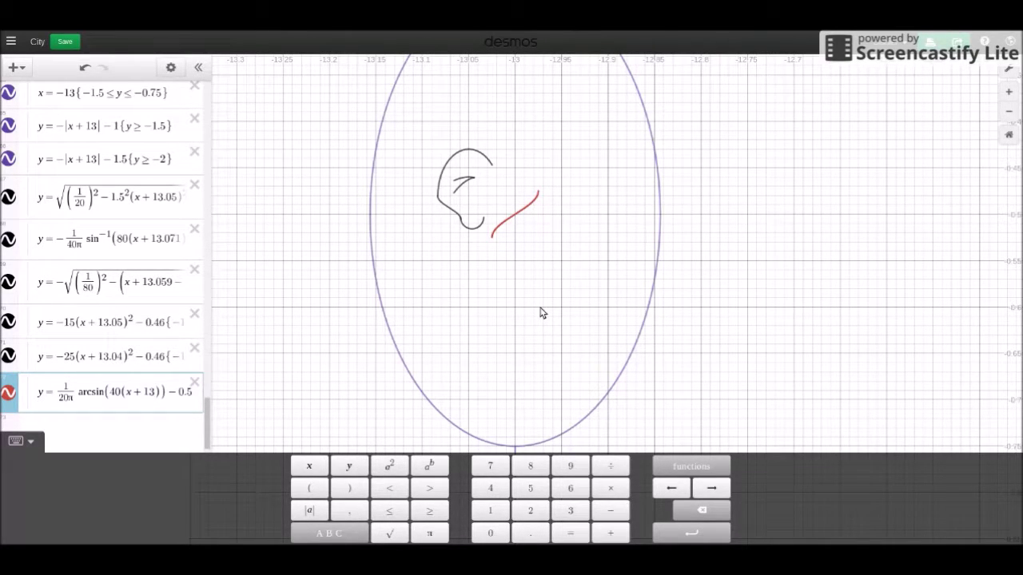
pyautogui.write('-025')
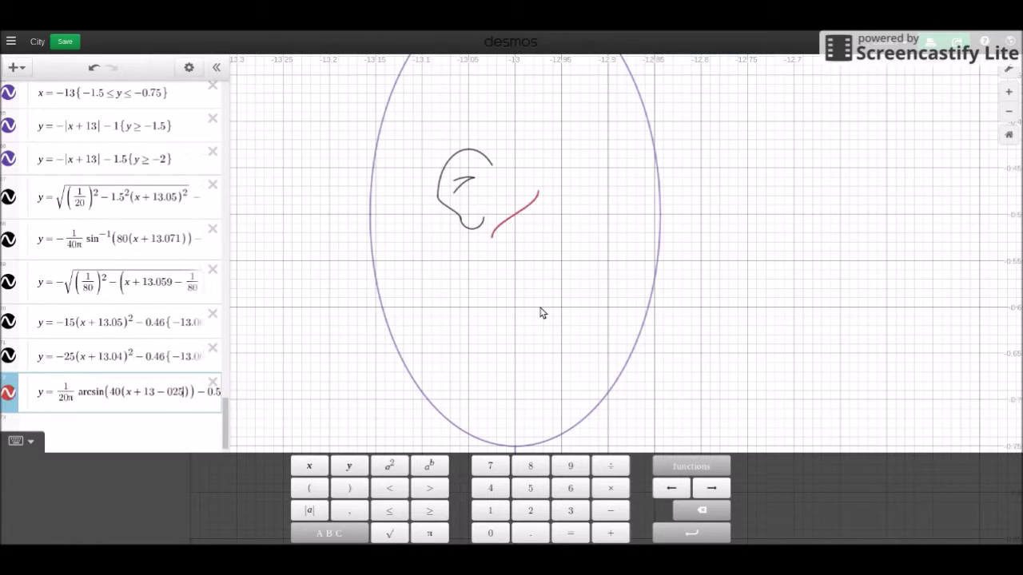
pyautogui.press('BackSpace')
pyautogui.press('BackSpace')
pyautogui.press('BackSpace')
pyautogui.press('BackSpace')
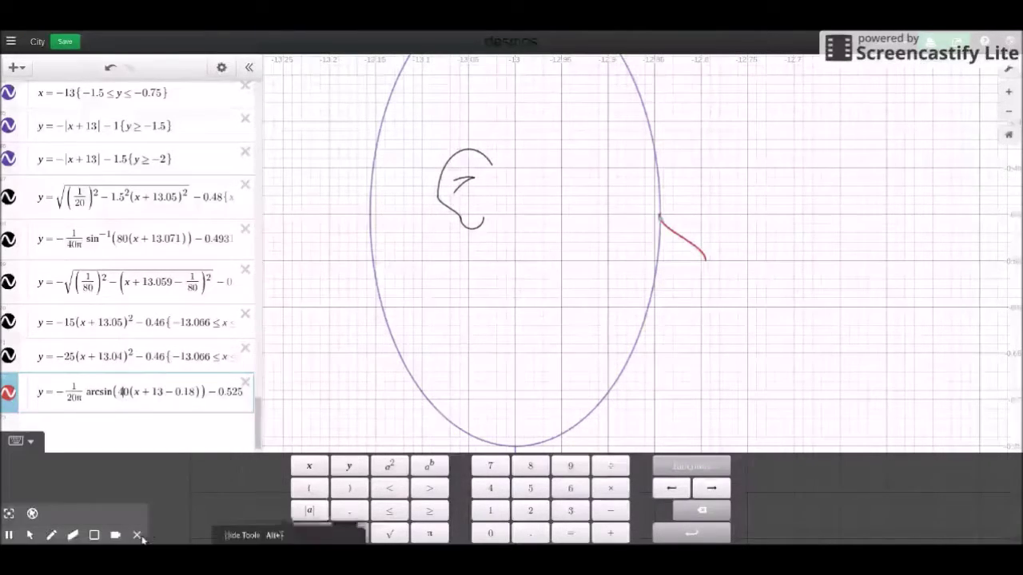
# Negate the 1/(20π) factor, set the shift to 0.18 and the offset to −0.525
pyautogui.click(143, 541)
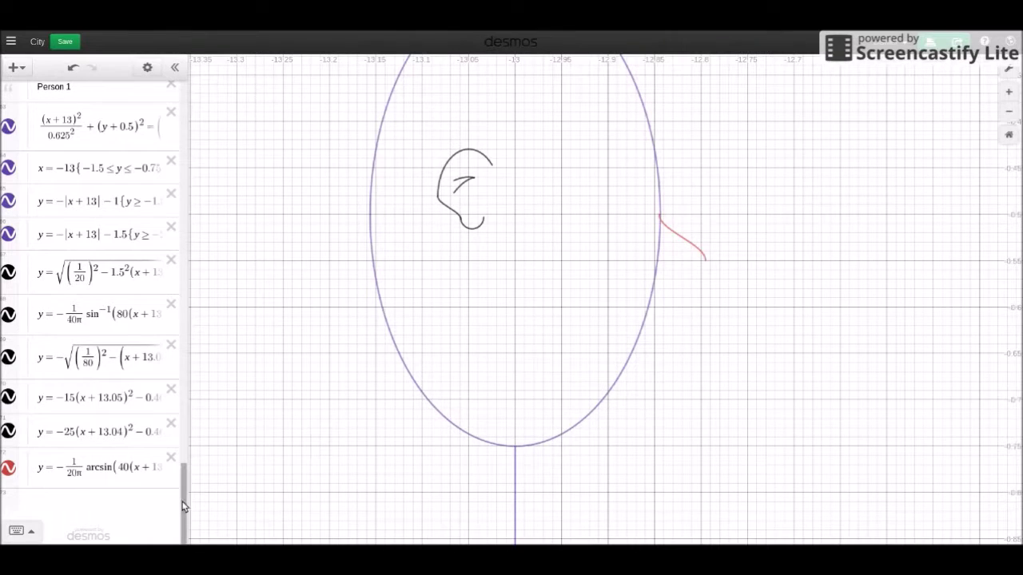
pyautogui.click(118, 473)
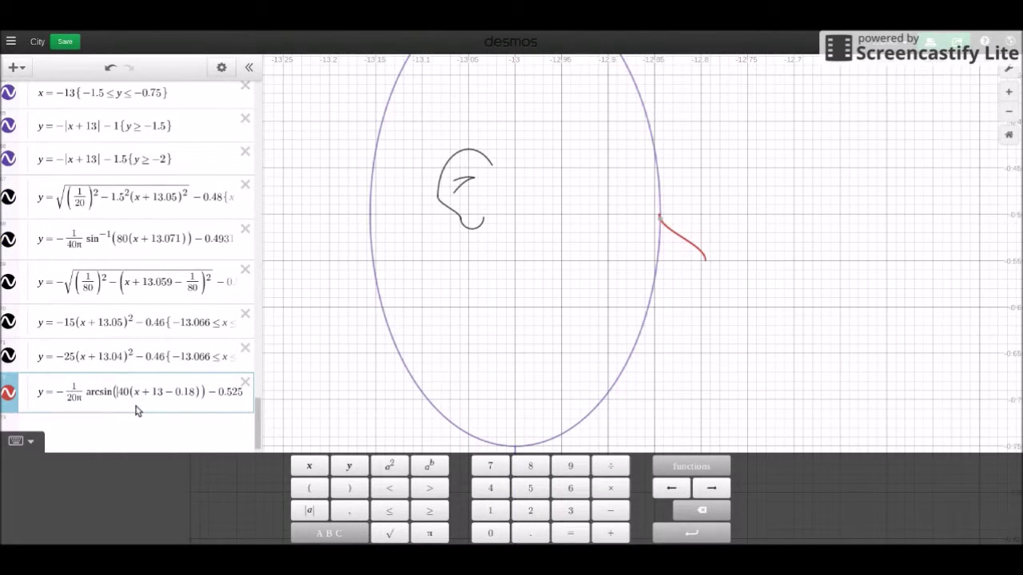
pyautogui.click(185, 394)
# Raise the arcsin inner factor from 40 to 50, trying 42 and 45 first
pyautogui.press('BackSpace')
pyautogui.write('2')
pyautogui.press('BackSpace')
pyautogui.write('5')
pyautogui.press('BackSpace')
pyautogui.press('BackSpace')
pyautogui.write('50')
# Set the shift from 0.18 to 0.17 and add an empty expression row
pyautogui.press('Right')
pyautogui.press('Right')
pyautogui.press('Right')
pyautogui.press('Right')
pyautogui.press('Right')
pyautogui.press('Right')
pyautogui.press('Right')
pyautogui.press('Right')
pyautogui.press('Right')
pyautogui.press('Right')
pyautogui.press('Right')
pyautogui.press('BackSpace')
pyautogui.write('5')
pyautogui.press('BackSpace')
pyautogui.write('7')
pyautogui.press('Return')
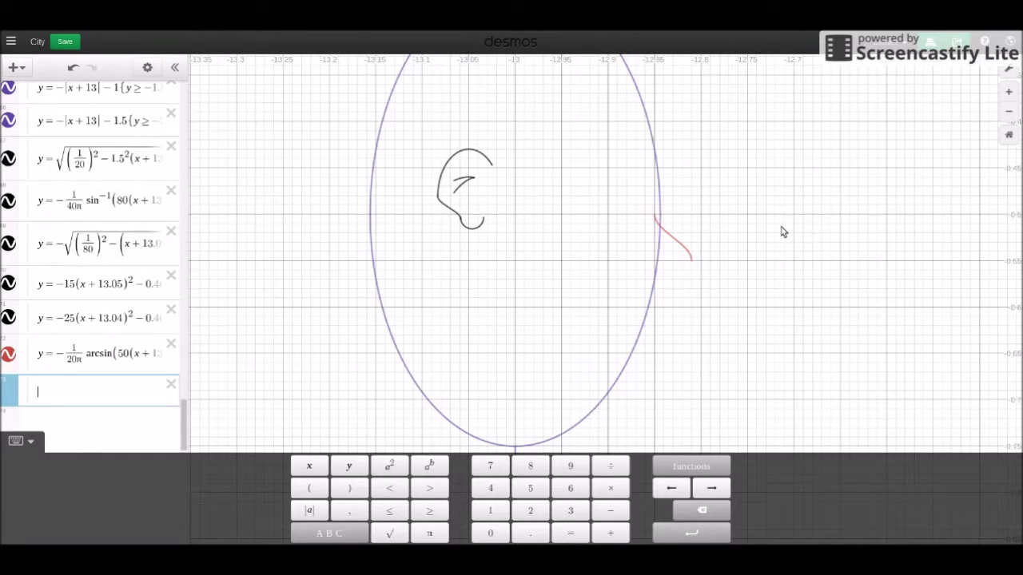
pyautogui.click(693, 265)
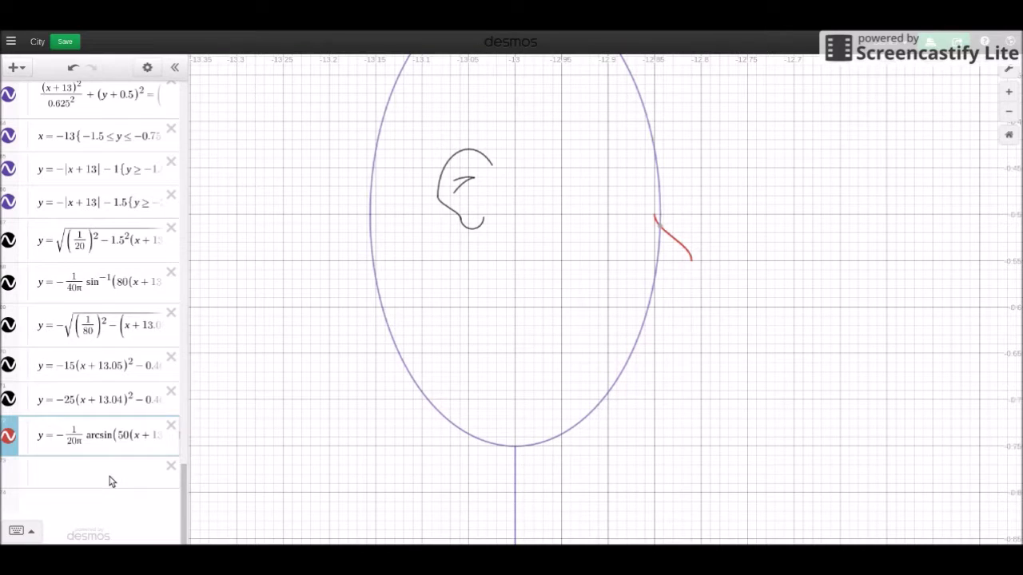
# Enter a lower half-circle y = −√(1² − (x + 12.81)²) with a vertical offset
pyautogui.click(110, 478)
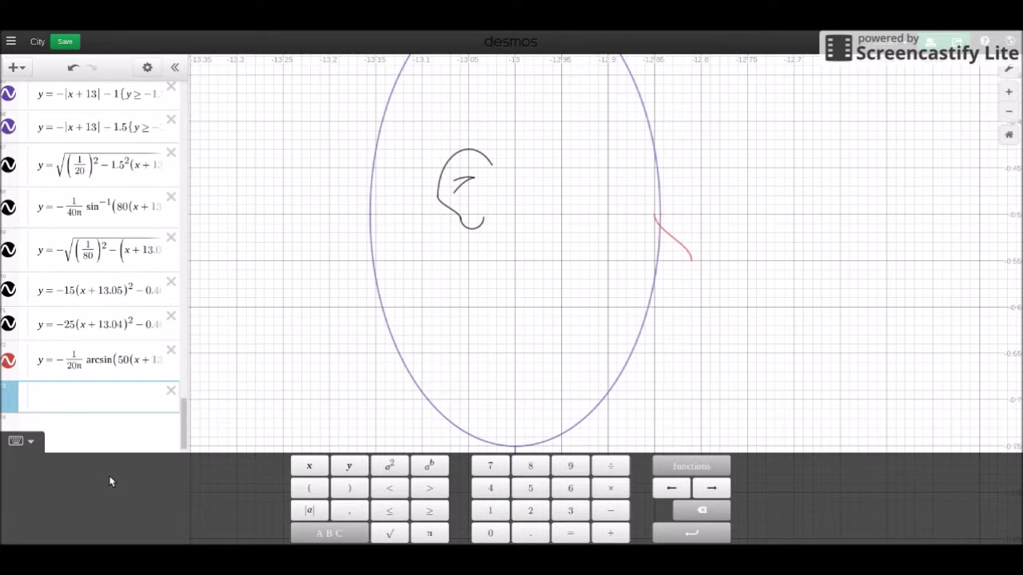
pyautogui.write('y=-sqrt')
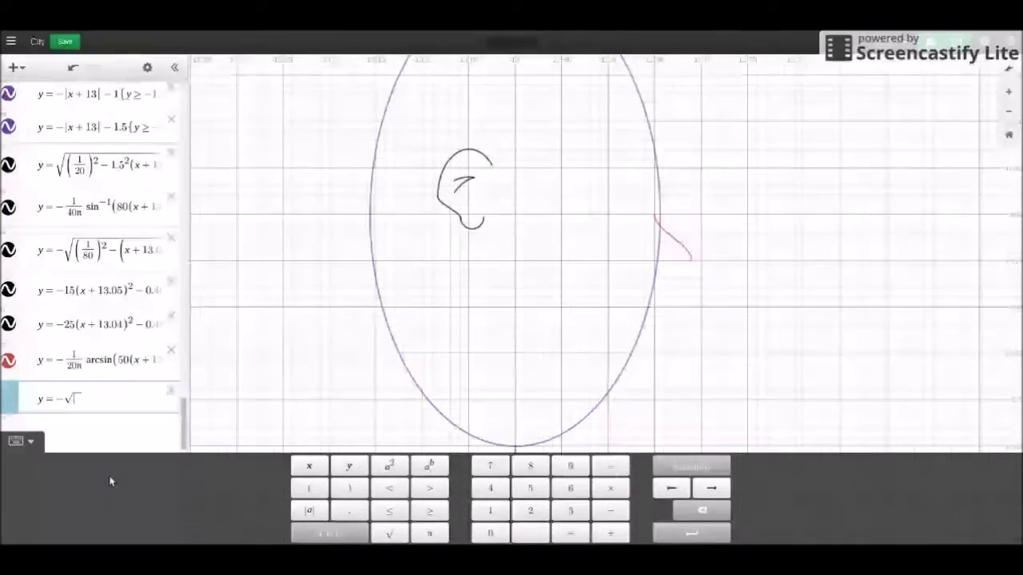
pyautogui.write('((1)')
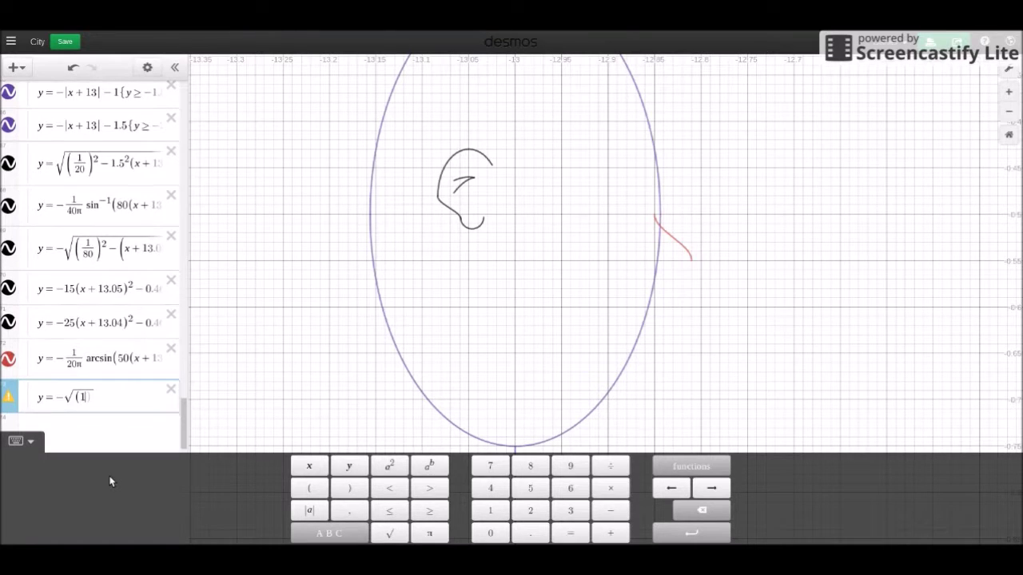
pyautogui.write('^2')
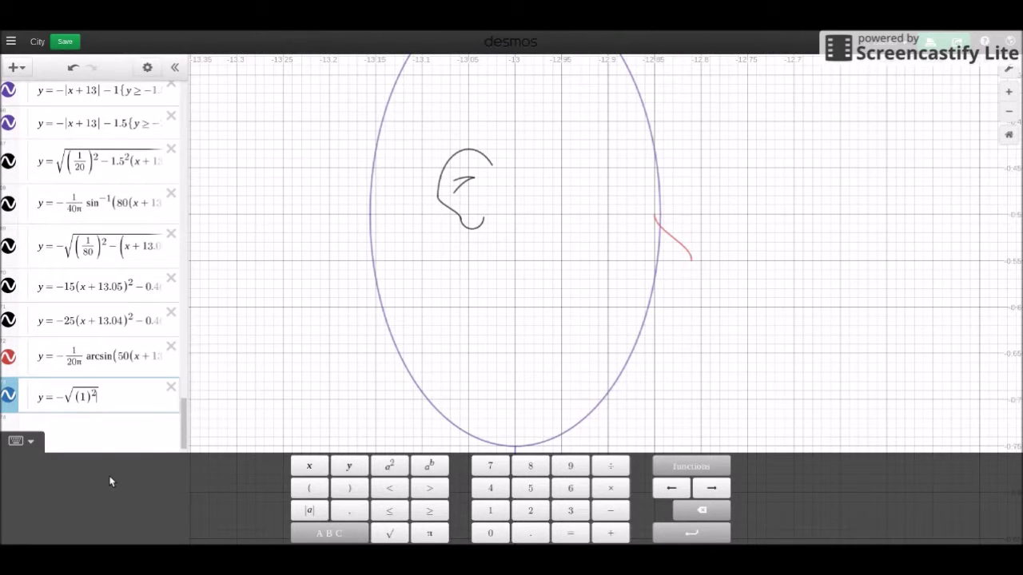
pyautogui.write('-(x+')
pyautogui.write('12.81')
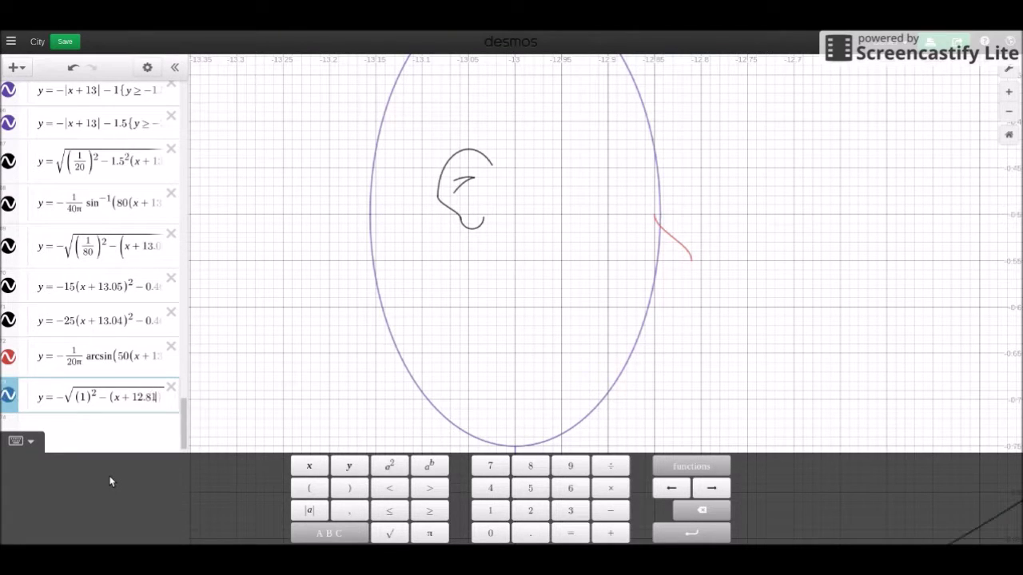
pyautogui.press('Right')
pyautogui.write('^2')
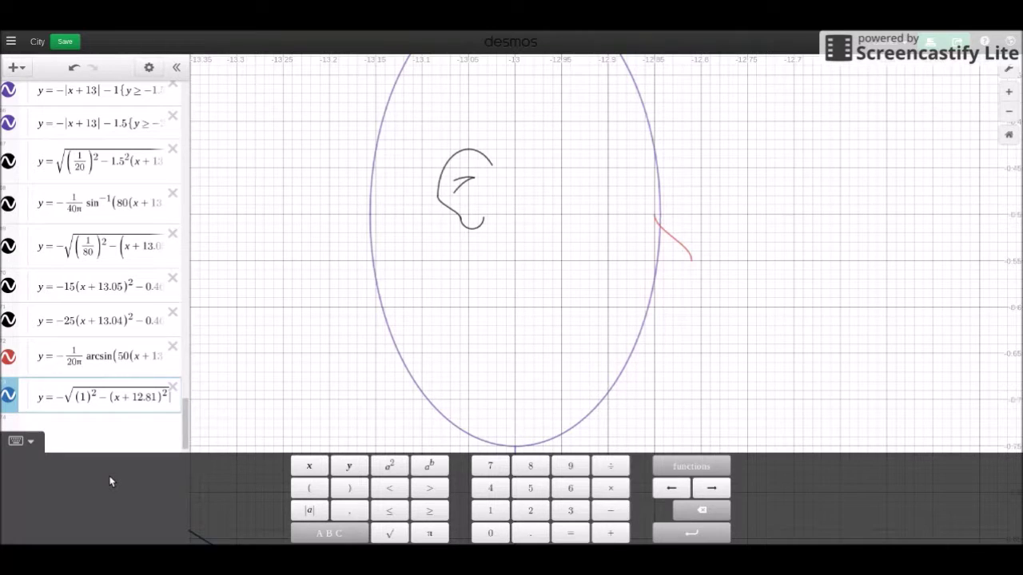
pyautogui.write('-0.7')
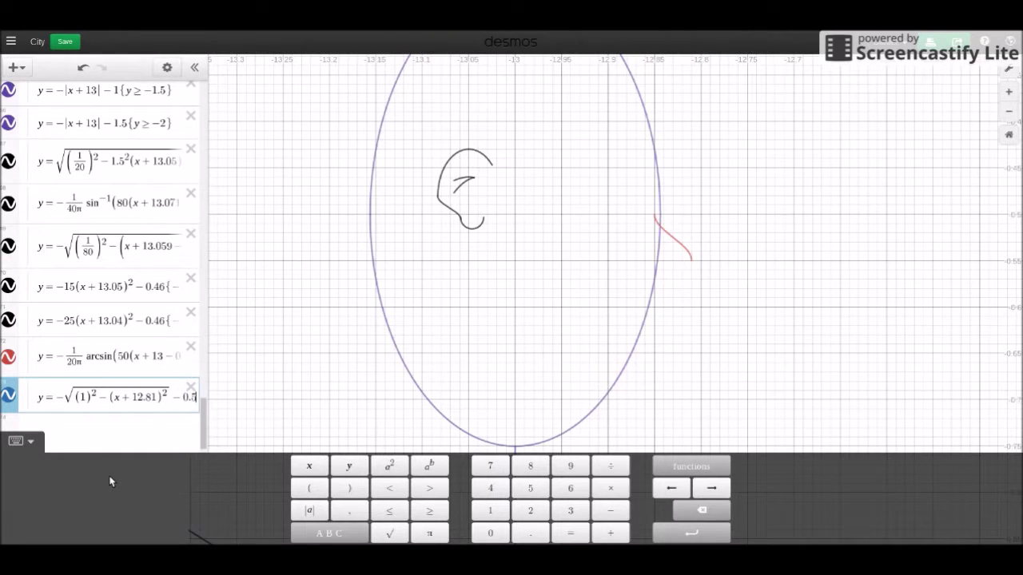
pyautogui.write('55')
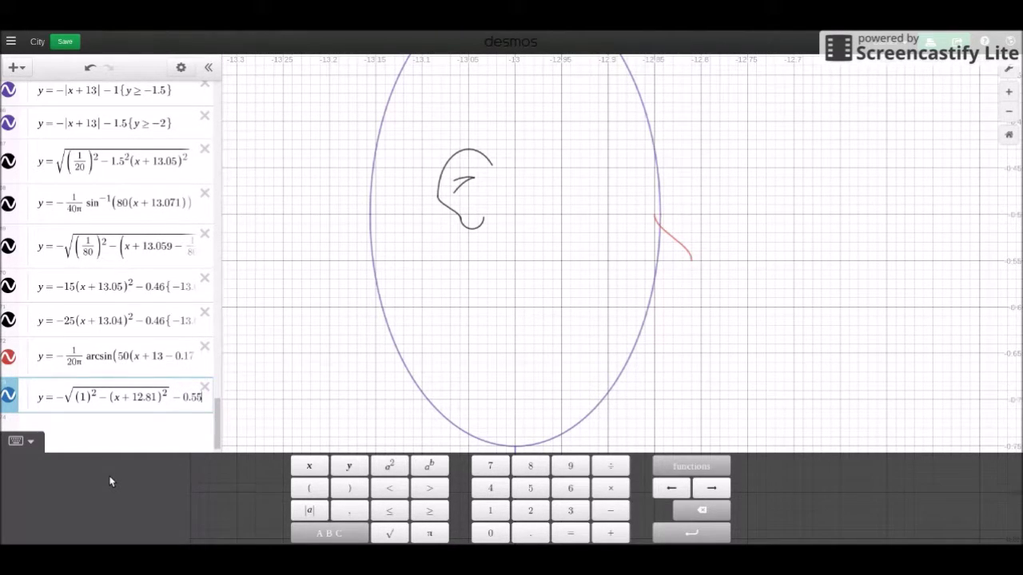
# Shrink the half-circle radius from 1 to 0.008, trying 0.1, 0.05, 0.01 and 0.005
pyautogui.press('Left')
pyautogui.press('Left')
pyautogui.press('Left')
pyautogui.press('Left')
pyautogui.press('Left')
pyautogui.press('Left')
pyautogui.press('Left')
pyautogui.press('Left')
pyautogui.press('Left')
pyautogui.press('Left')
pyautogui.press('Left')
pyautogui.press('Left')
pyautogui.press('Left')
pyautogui.press('Left')
pyautogui.press('Left')
pyautogui.press('Left')
pyautogui.press('Left')
pyautogui.press('Left')
pyautogui.press('Left')
pyautogui.press('Left')
pyautogui.press('BackSpace')
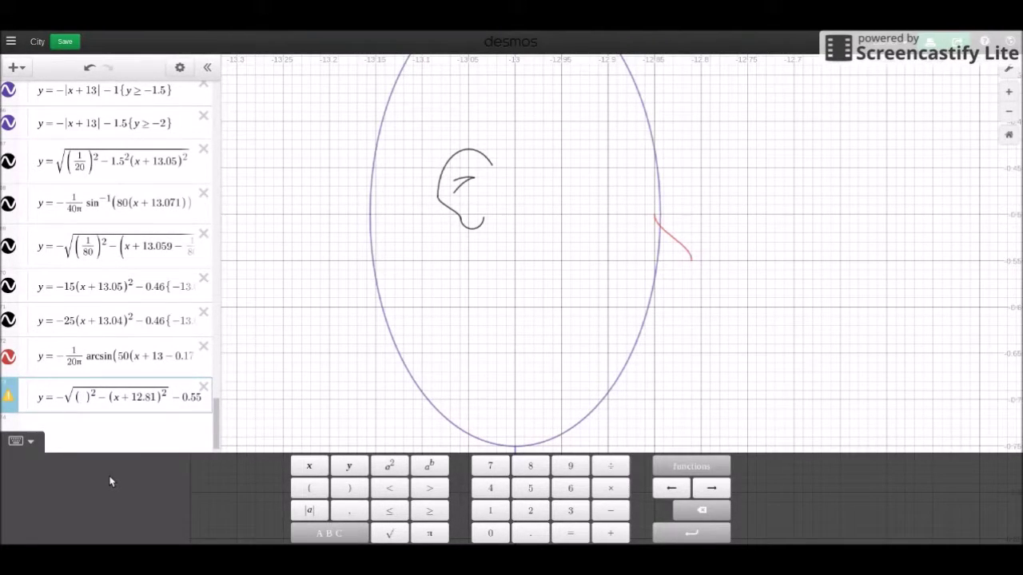
pyautogui.write('0.1')
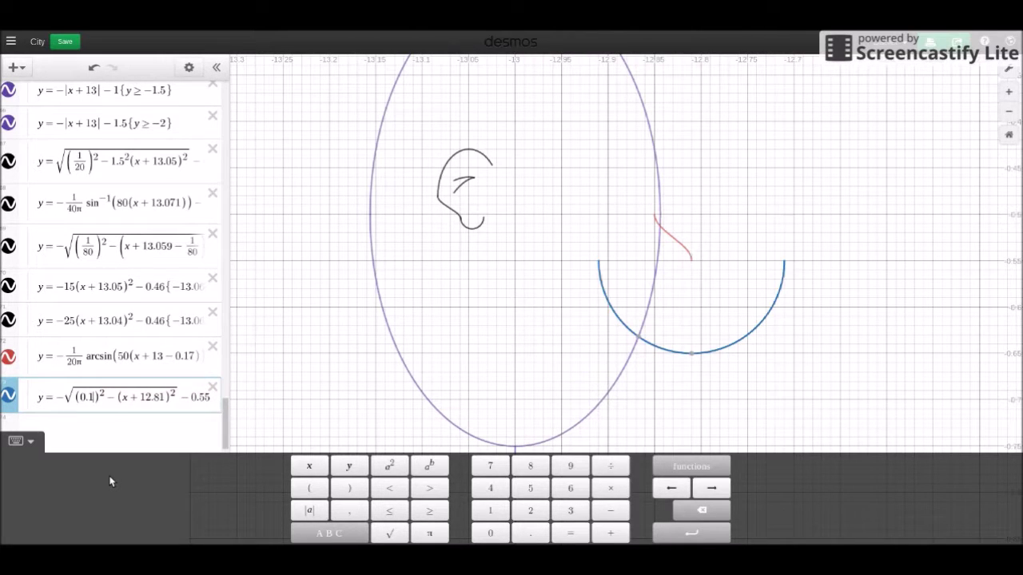
pyautogui.press('BackSpace')
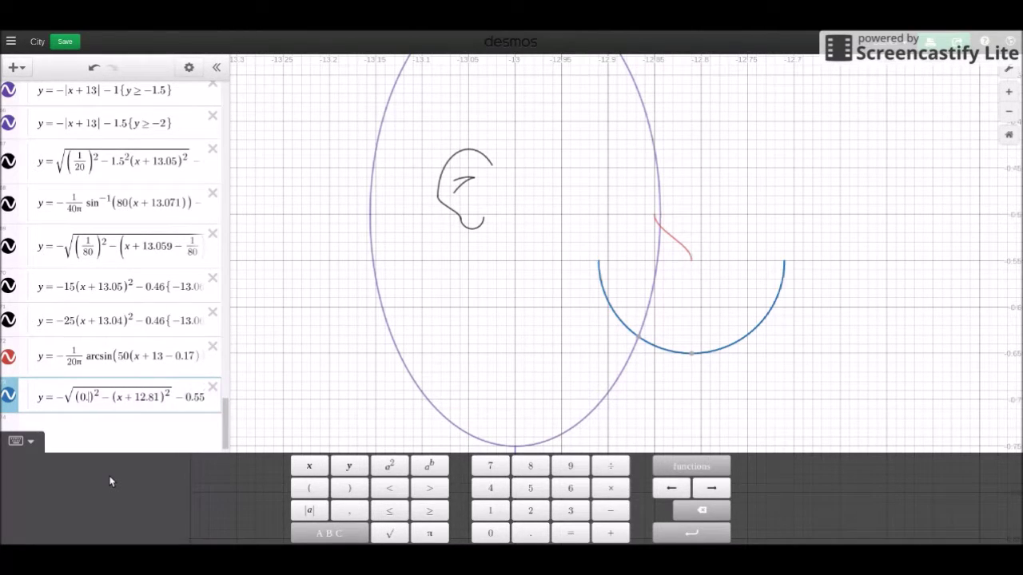
pyautogui.write('05')
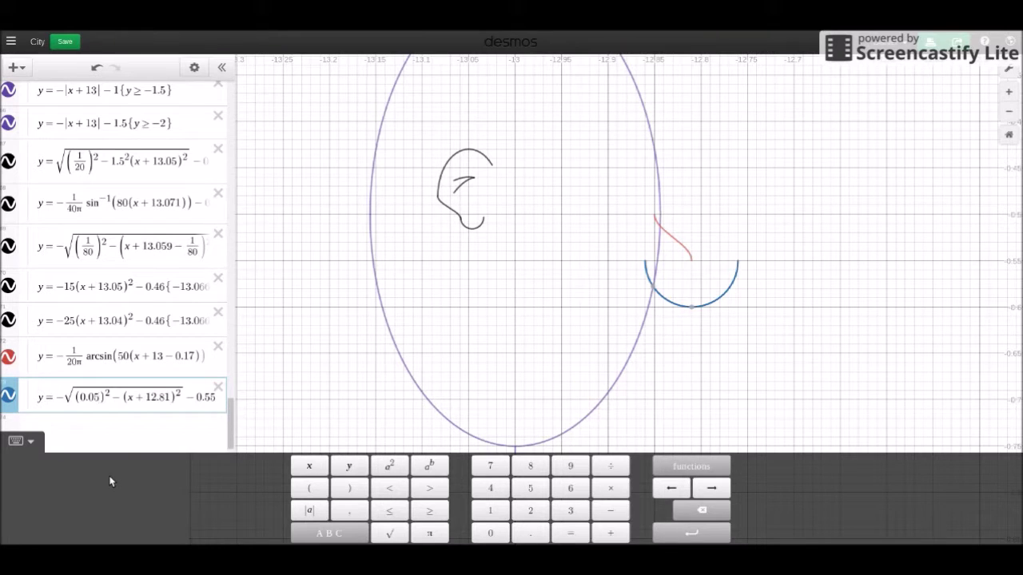
pyautogui.press('BackSpace')
pyautogui.write('1')
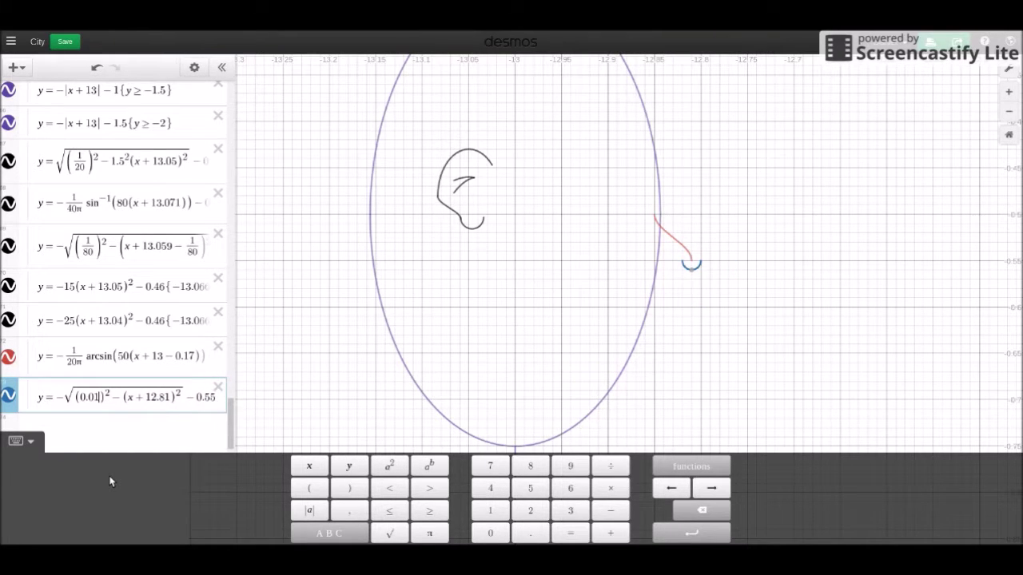
pyautogui.press('BackSpace')
pyautogui.write('05')
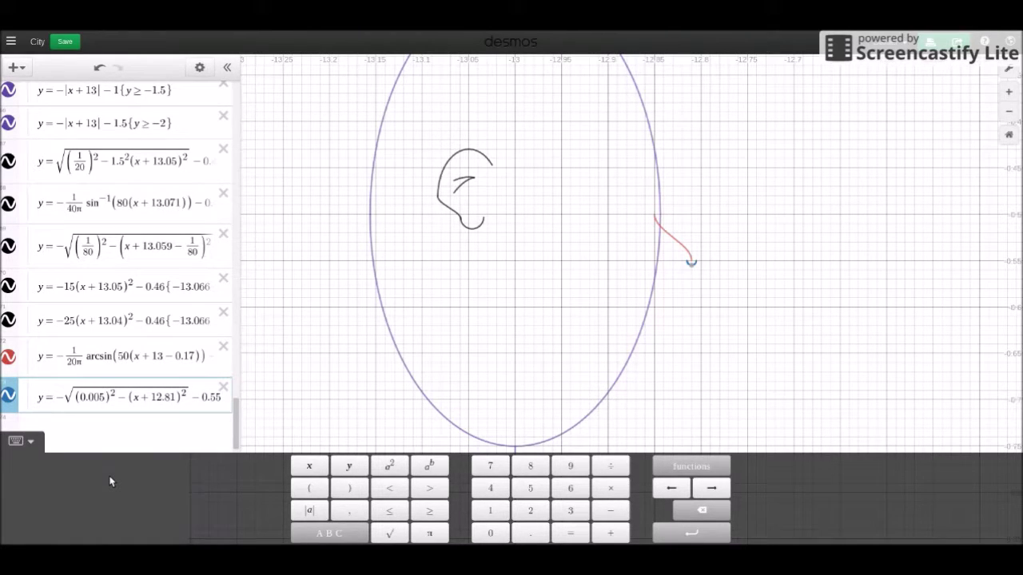
pyautogui.press('BackSpace')
pyautogui.write('1')
pyautogui.press('BackSpace')
pyautogui.write('5')
pyautogui.press('BackSpace')
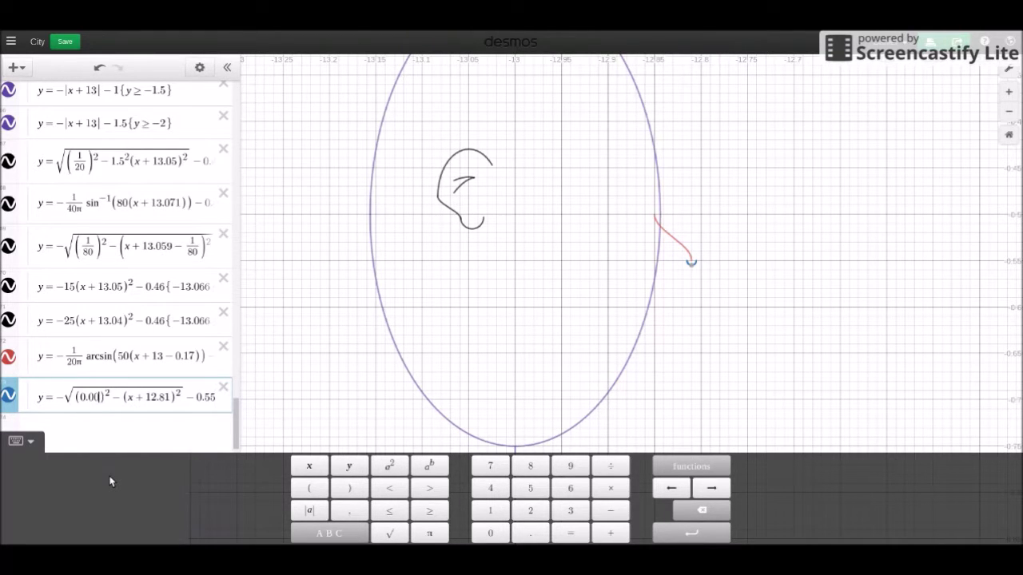
pyautogui.write('8')
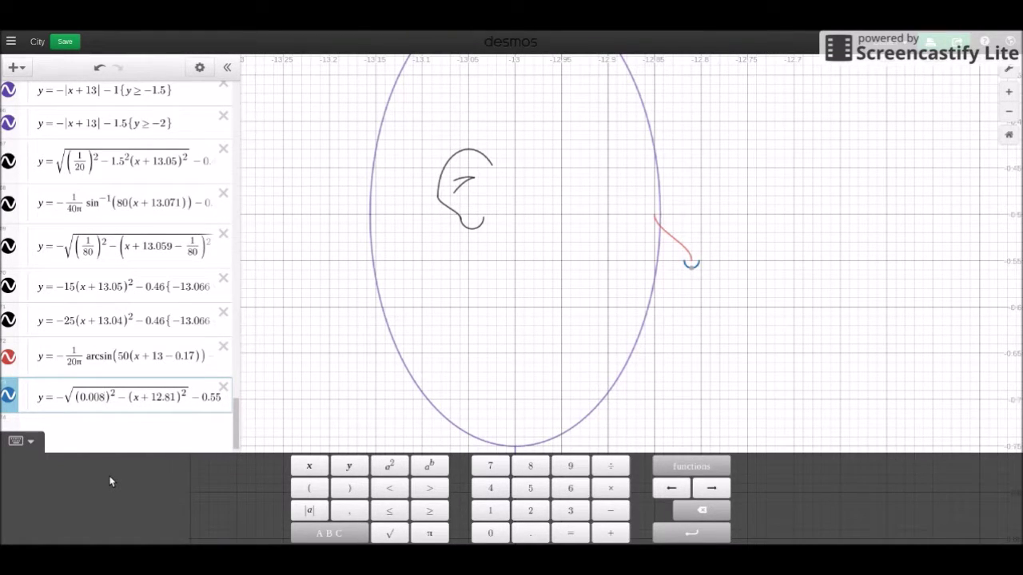
pyautogui.press('Right')
pyautogui.press('Right')
pyautogui.press('Right')
pyautogui.press('Right')
pyautogui.press('Right')
pyautogui.press('Right')
pyautogui.press('Right')
pyautogui.press('Right')
pyautogui.press('Right')
pyautogui.press('Right')
pyautogui.press('Right')
pyautogui.press('Left')
pyautogui.press('Left')
# Add +0.008 after 12.81 in the half-circle and create a blank row
pyautogui.moveTo(696, 274)
pyautogui.click(180, 398)
pyautogui.write('+(')
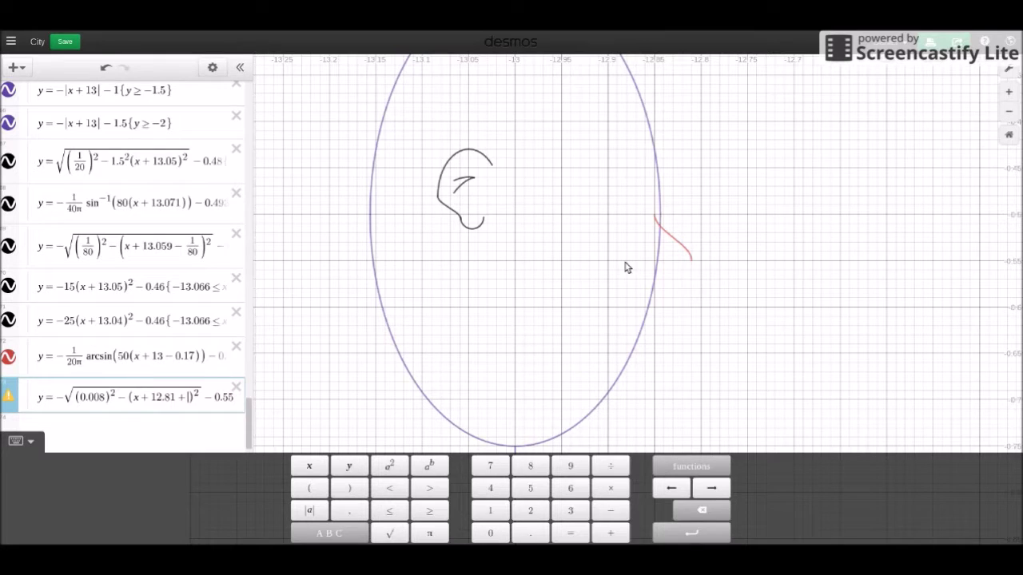
pyautogui.write('0.008')
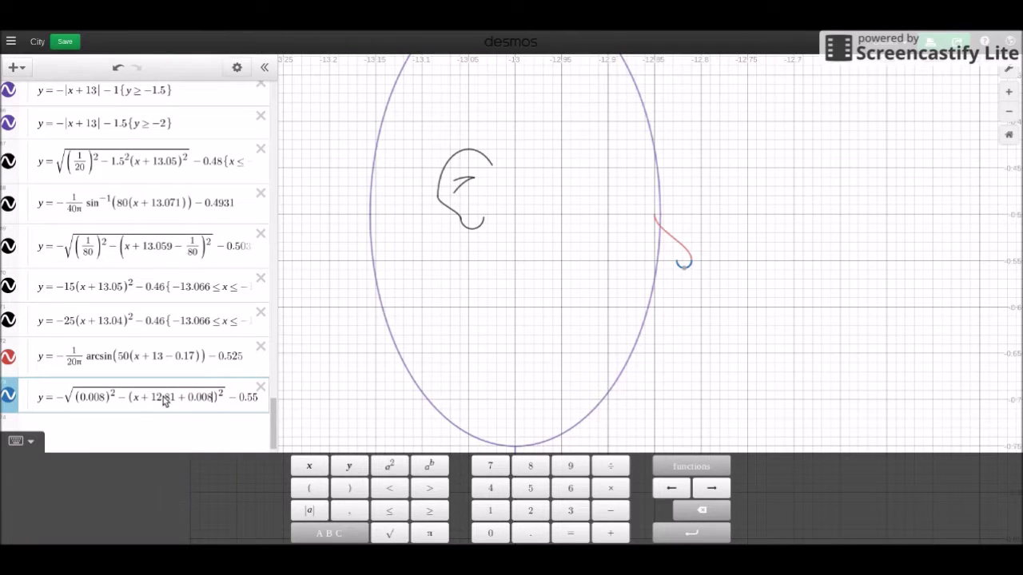
pyautogui.press('Return')
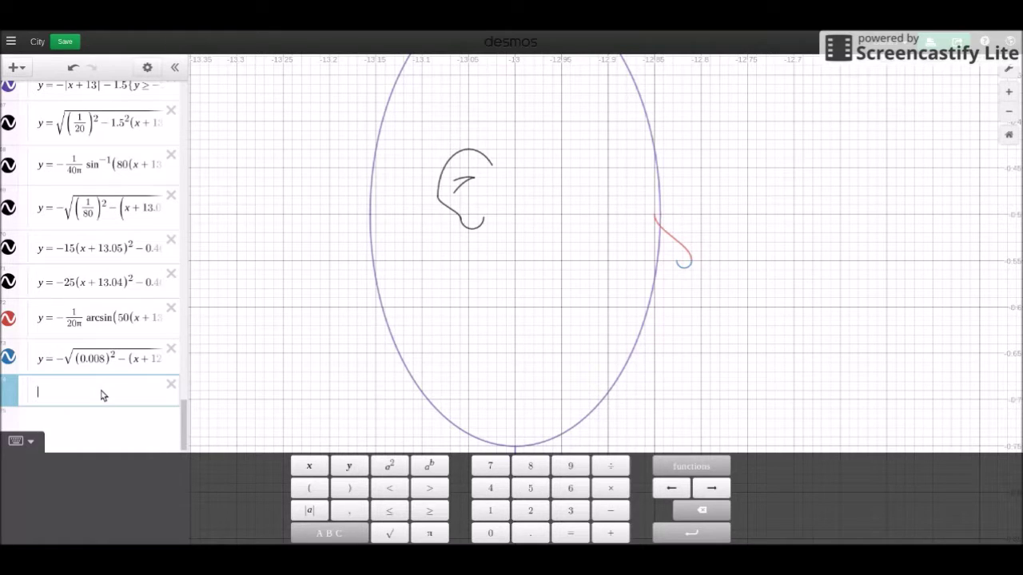
# Type y = cos(x) and add a +12.81 shift inside its argument
pyautogui.write('y = cos(x)')
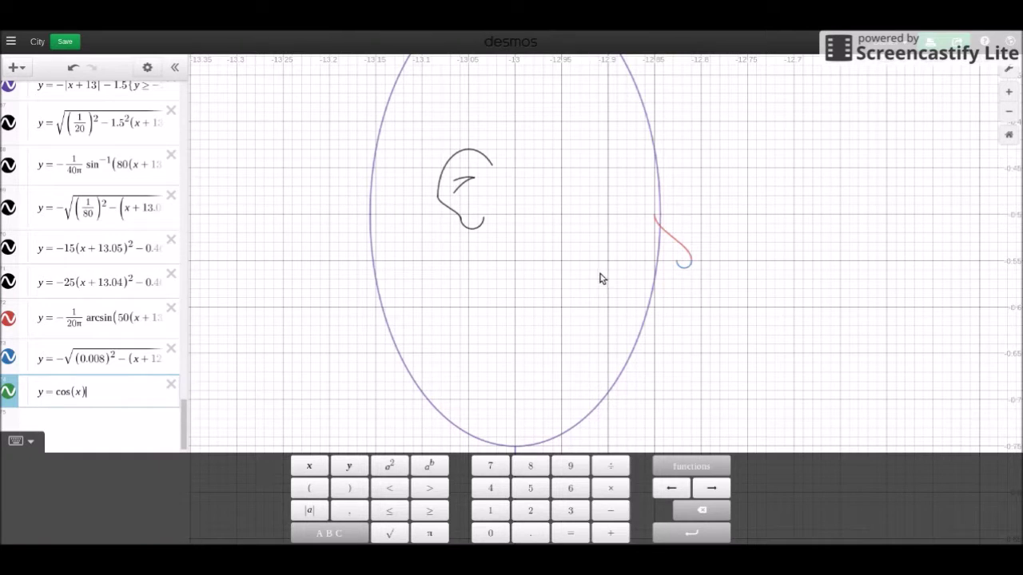
pyautogui.click(123, 360)
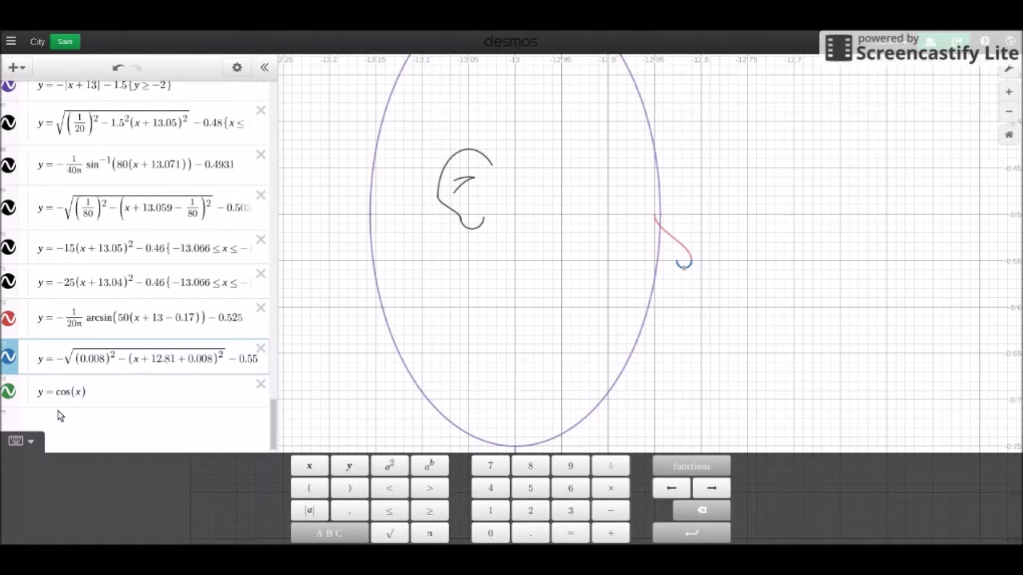
pyautogui.click(81, 395)
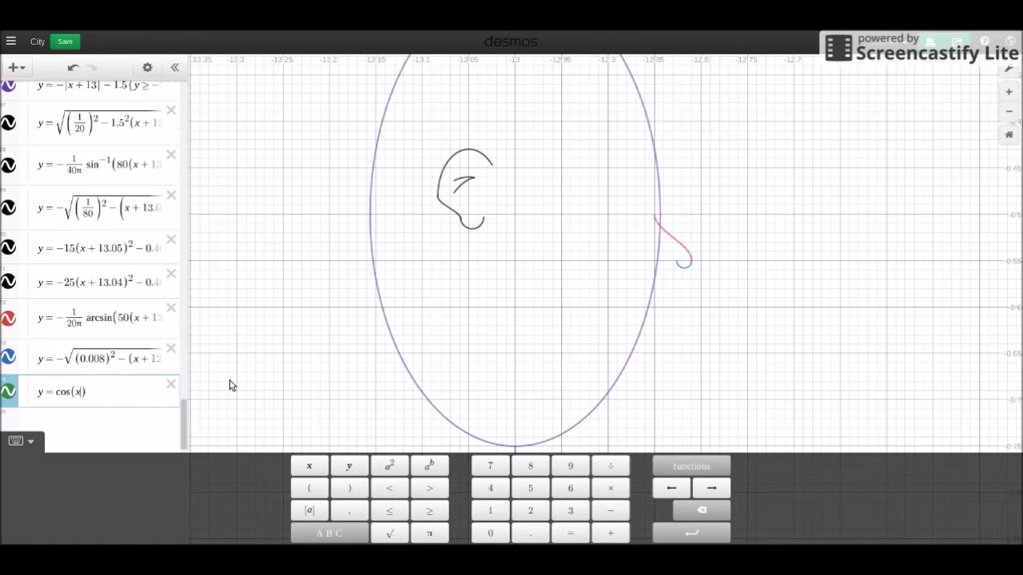
pyautogui.write('+')
pyautogui.click(90, 359)
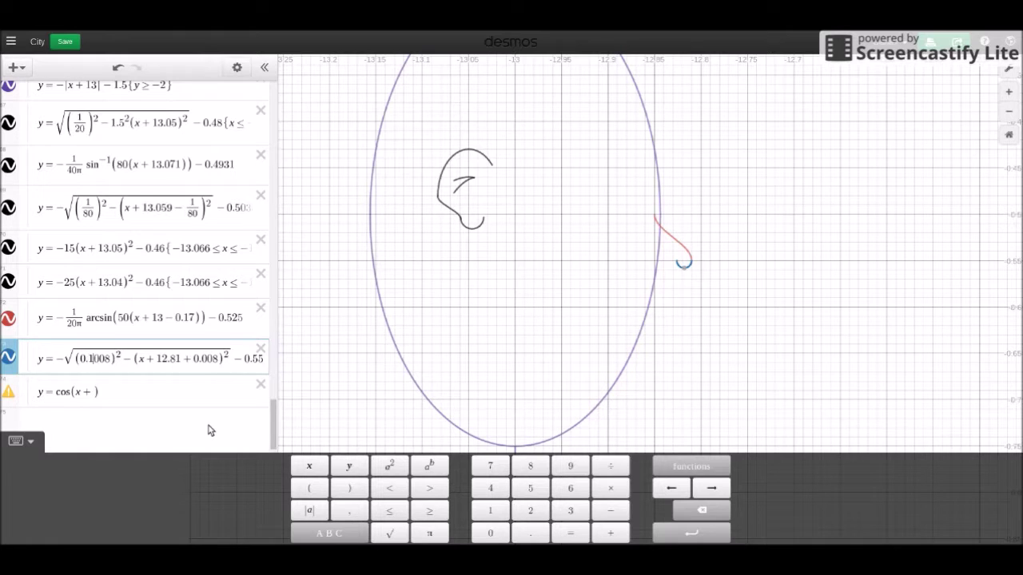
pyautogui.write('12')
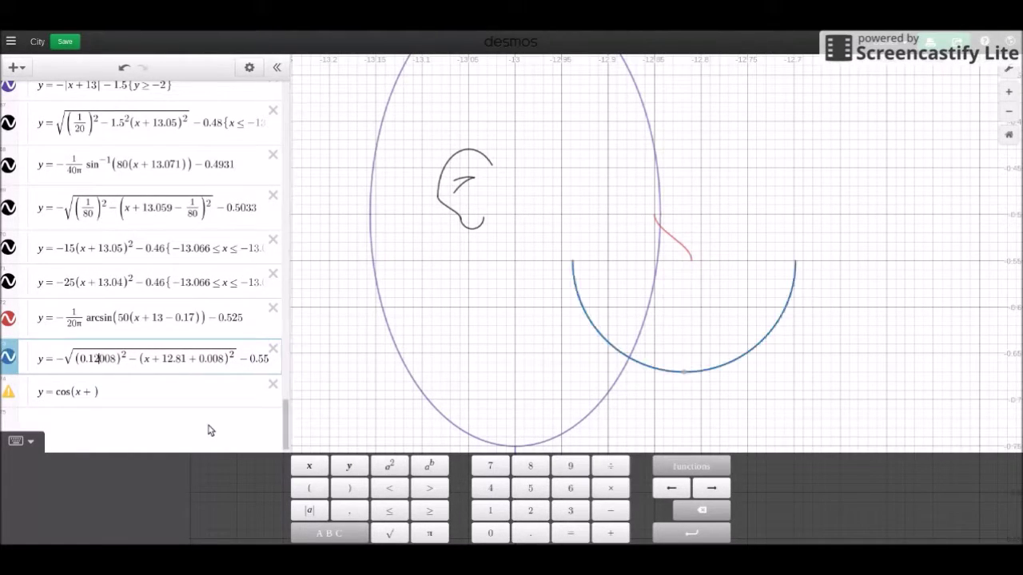
pyautogui.press('BackSpace')
pyautogui.press('BackSpace')
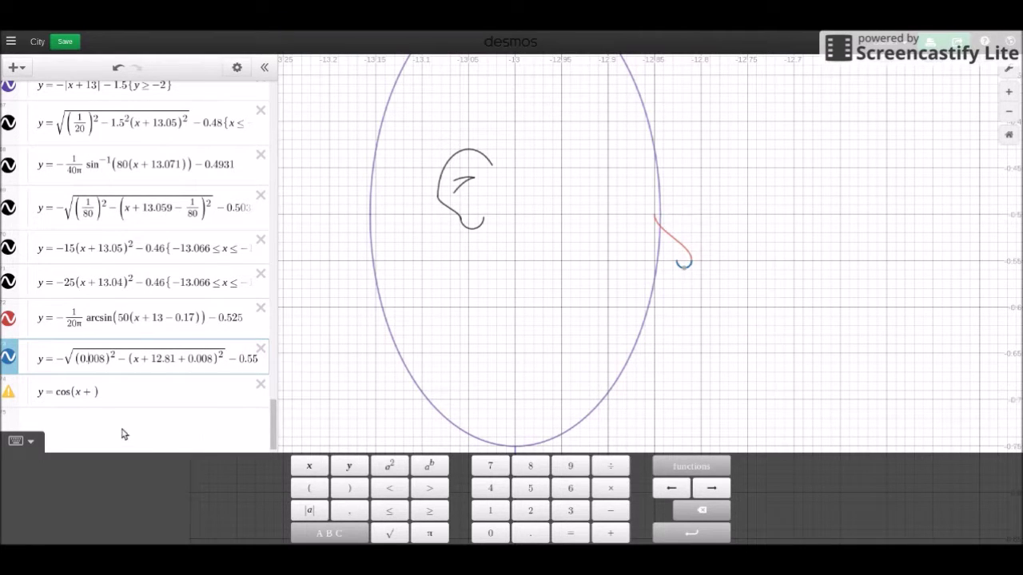
pyautogui.click(94, 396)
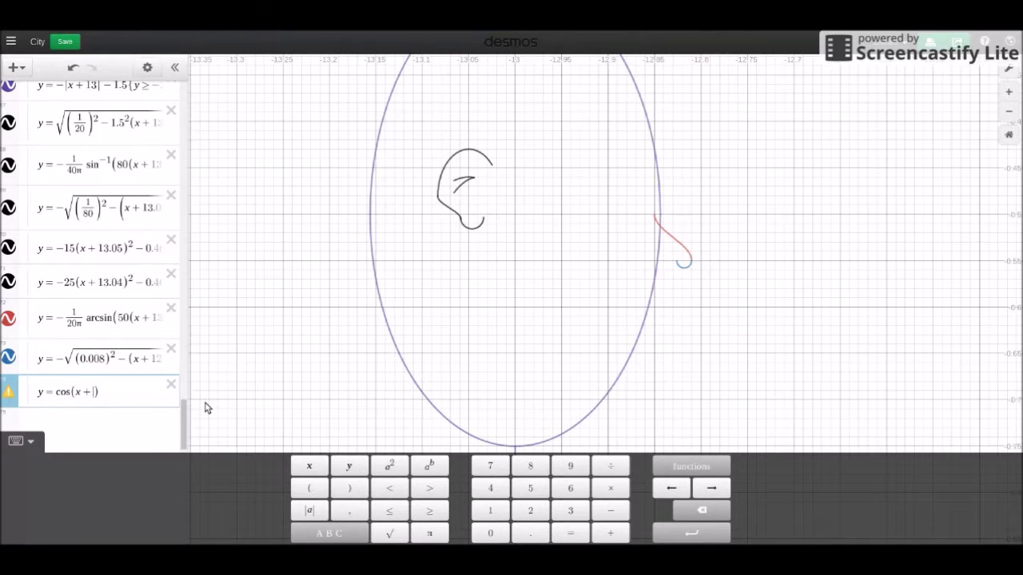
pyautogui.write('12.81')
# Add +0.008 to the cosine argument and append −0.55, matching the half-circle offsets
pyautogui.click(136, 361)
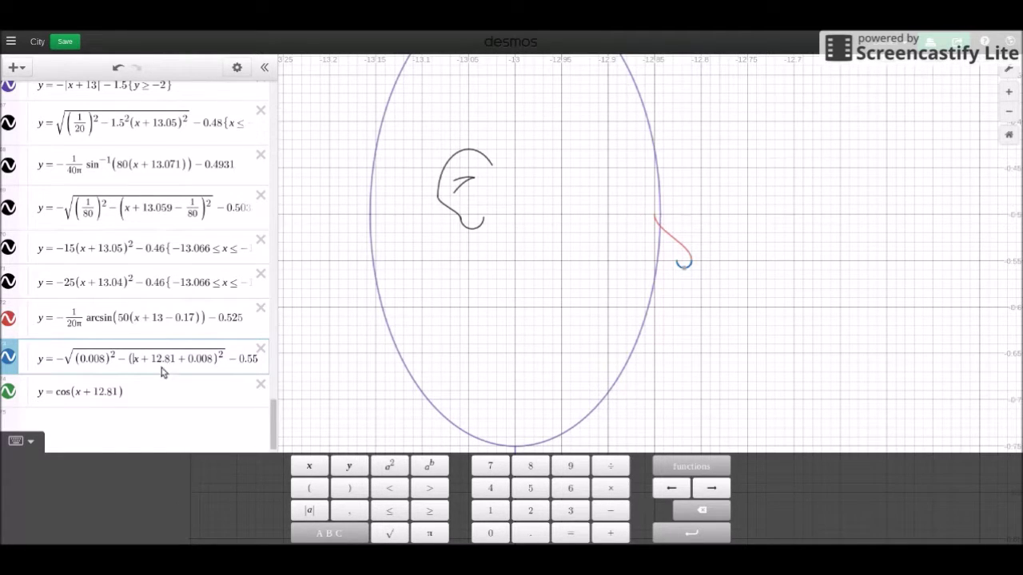
pyautogui.click(123, 394)
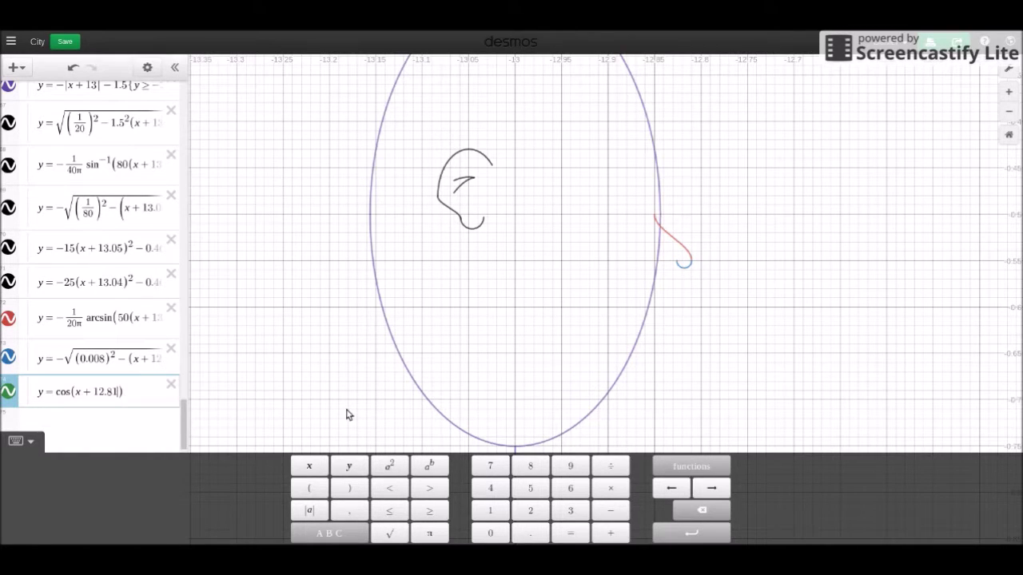
pyautogui.write('+ 0.008')
pyautogui.click(116, 360)
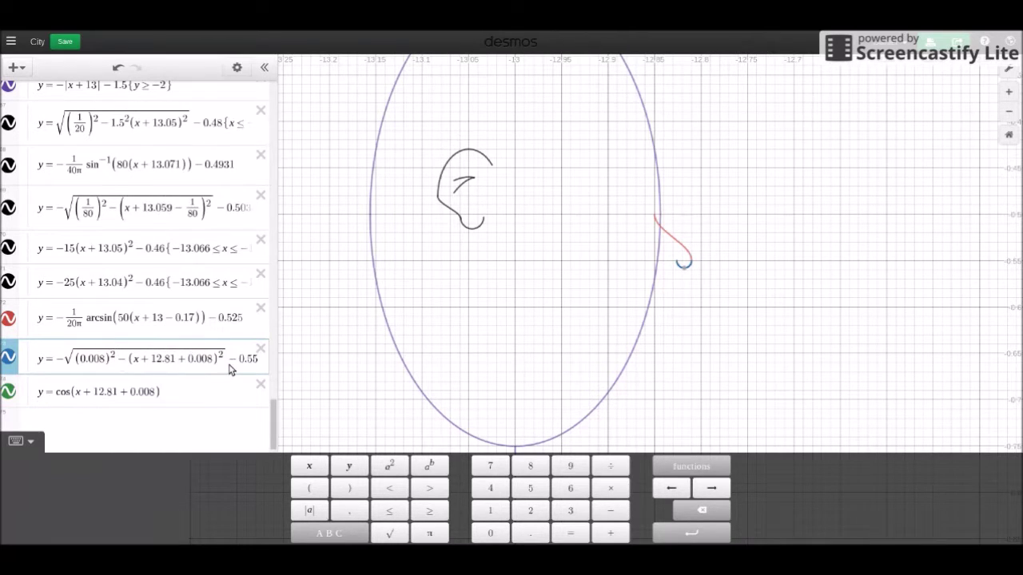
pyautogui.click(168, 389)
pyautogui.write('- ')
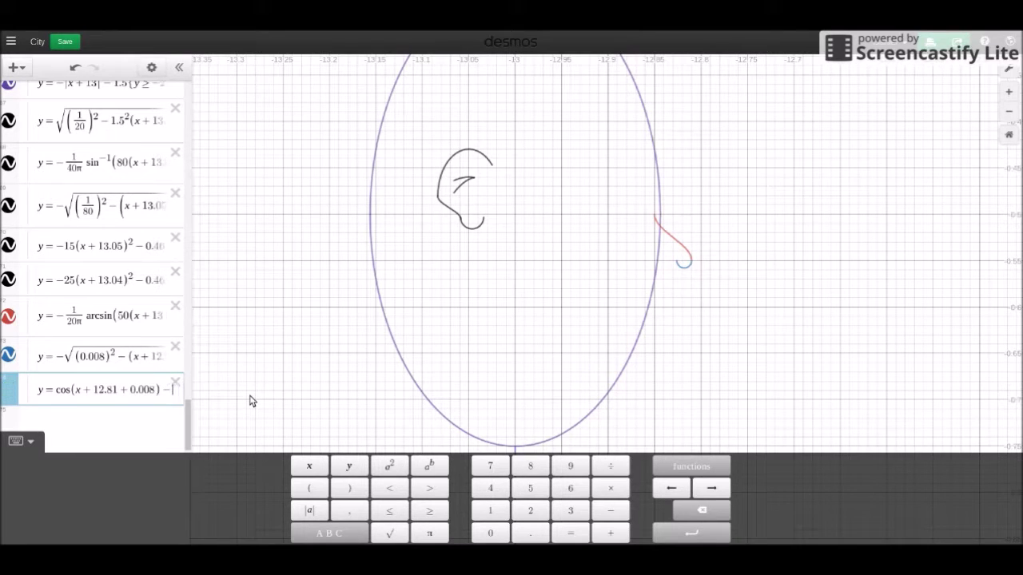
pyautogui.write('0.55')
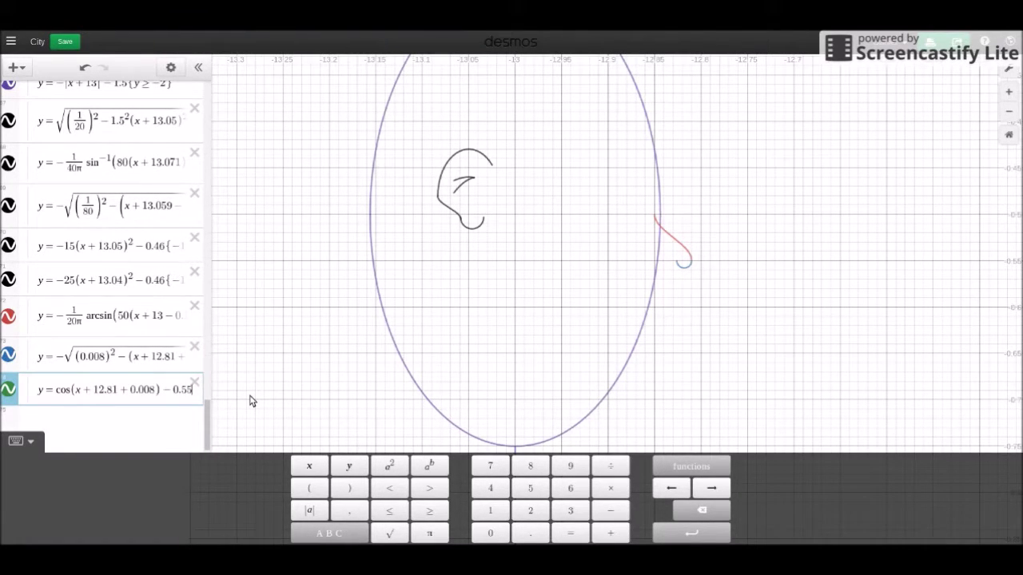
pyautogui.click(141, 359)
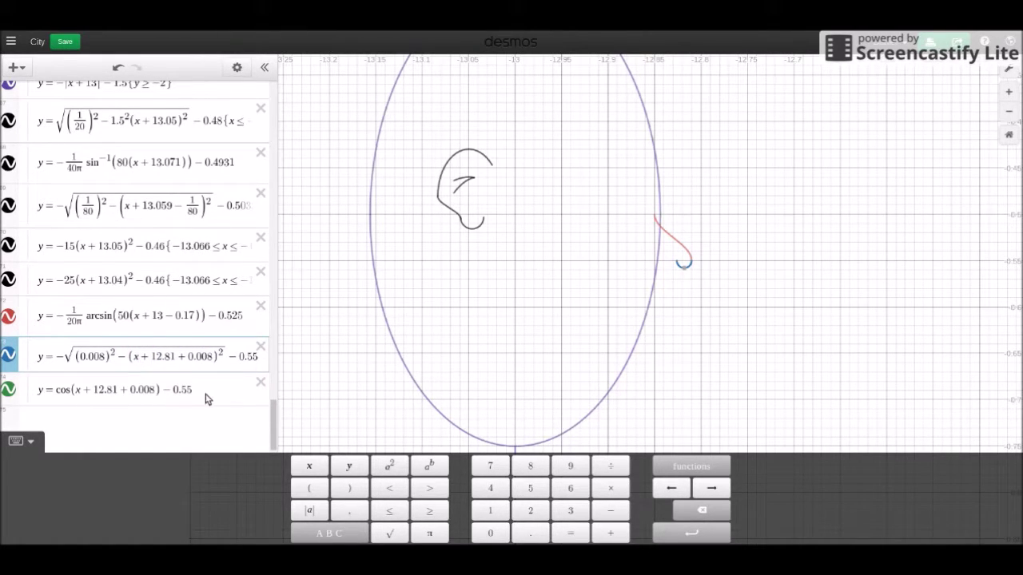
# Scale the cosine by 1/(40π) and multiply its parenthesised argument by 80
pyautogui.click(55, 390)
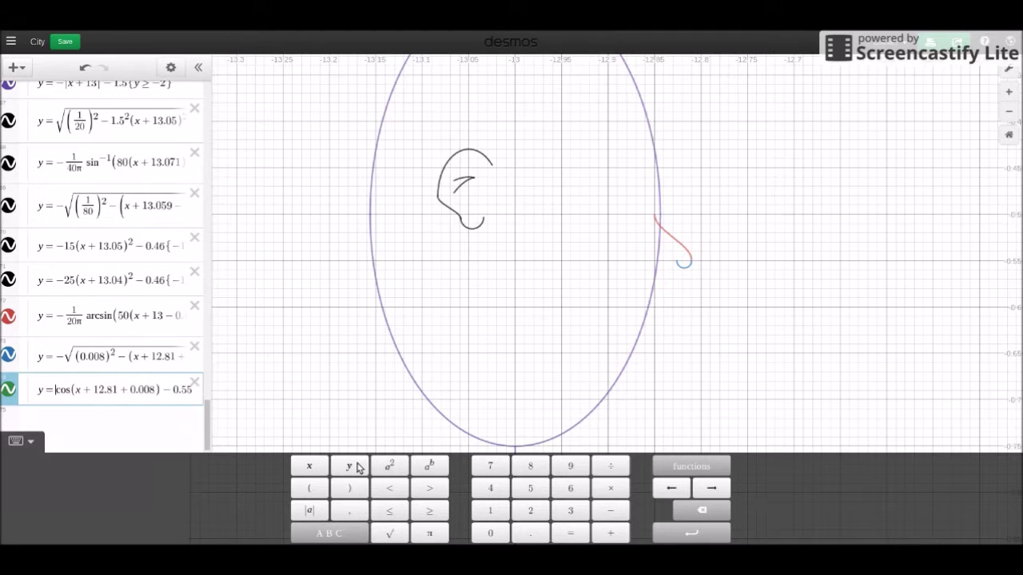
pyautogui.write('1/')
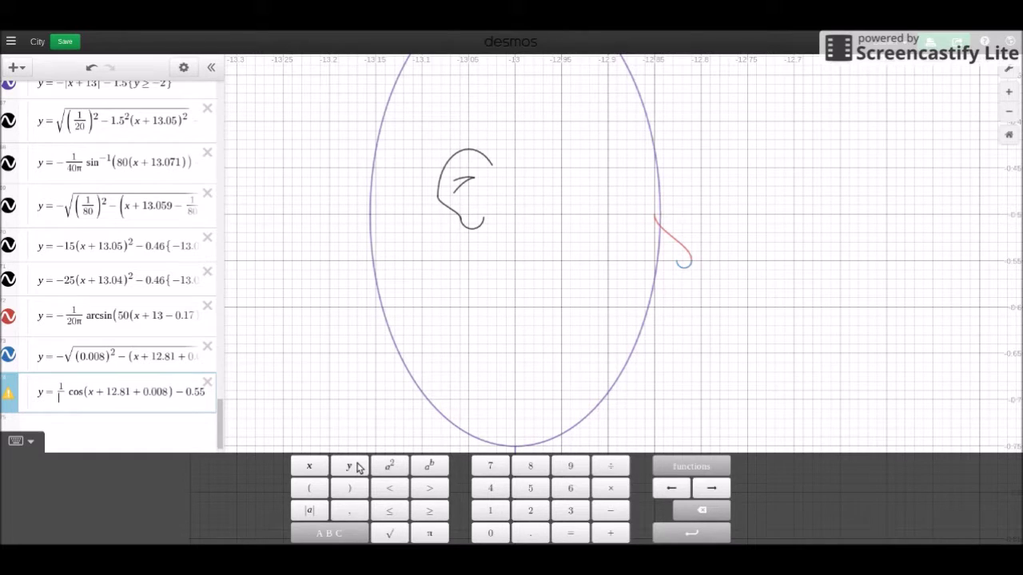
pyautogui.write('40')
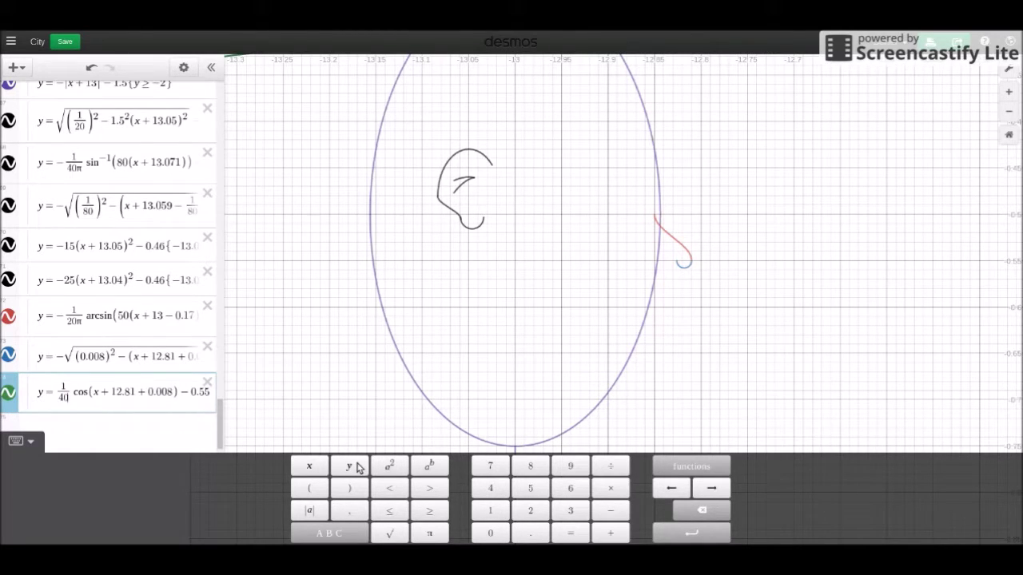
pyautogui.write('pi')
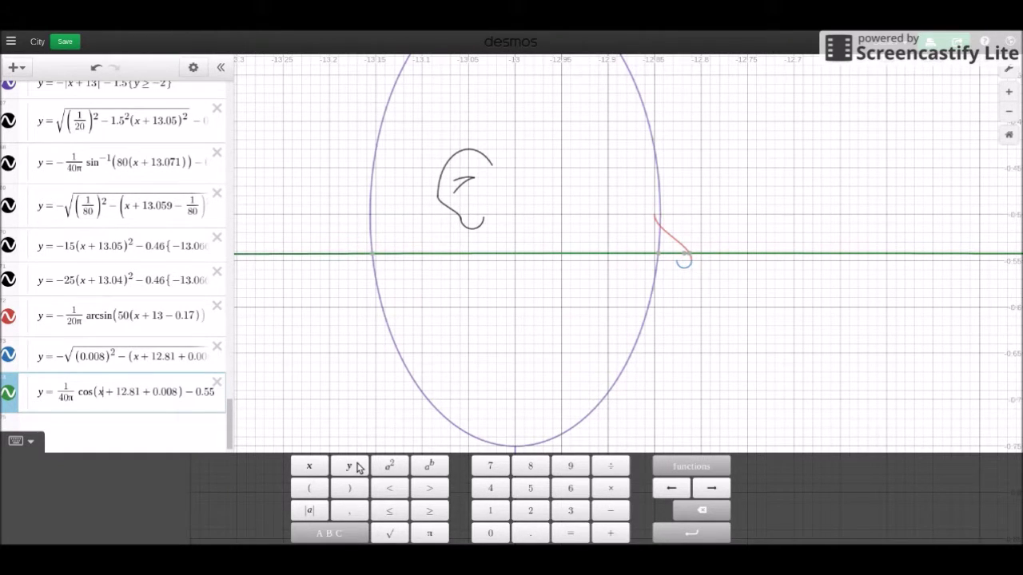
pyautogui.write('(')
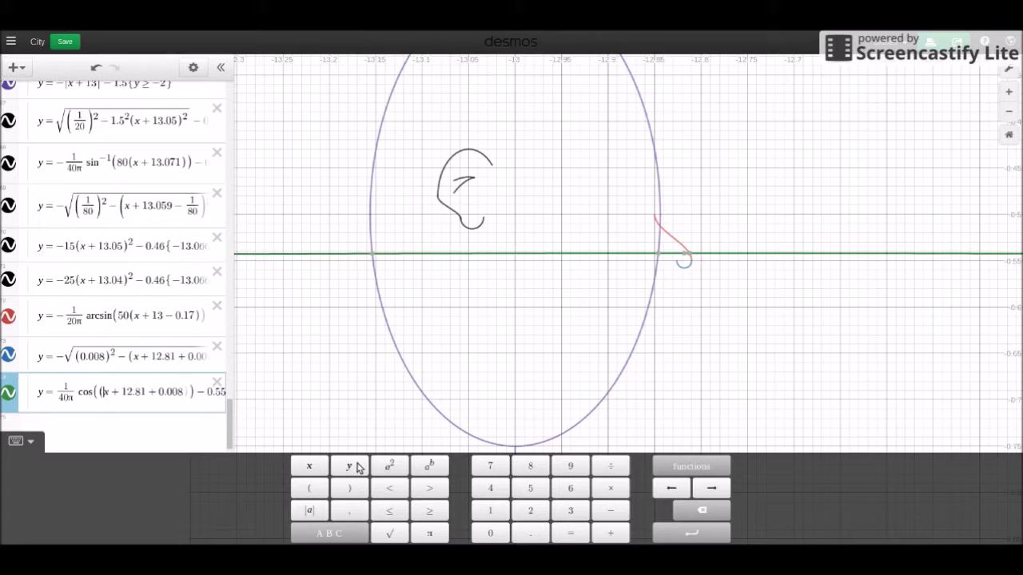
pyautogui.press('Right')
pyautogui.press('Right')
pyautogui.press('Right')
pyautogui.press('Right')
pyautogui.press('Right')
pyautogui.press('Right')
pyautogui.press('Right')
pyautogui.press('Right')
pyautogui.press('Right')
pyautogui.press('Right')
pyautogui.press('Right')
pyautogui.press('Right')
pyautogui.press('Right')
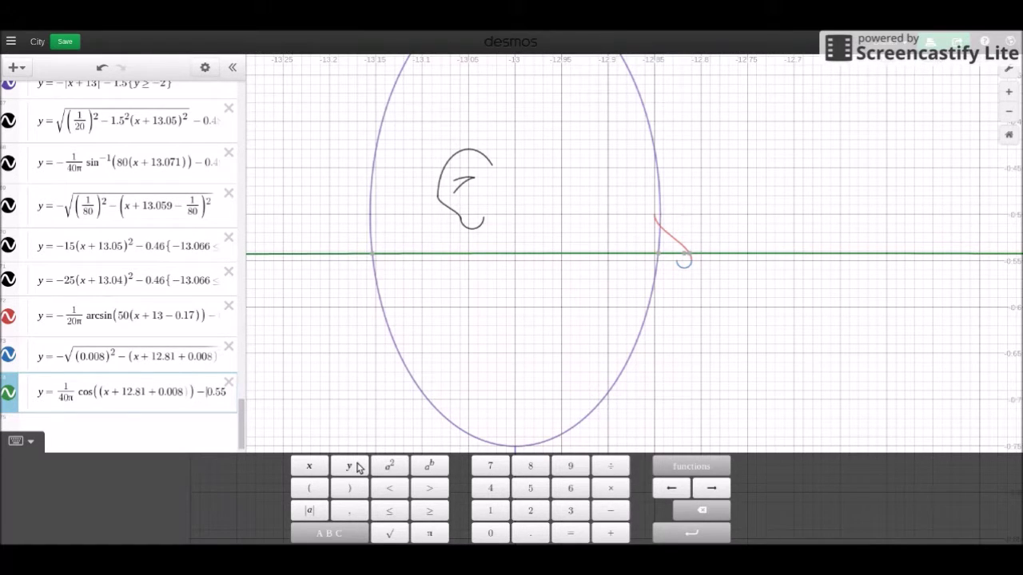
pyautogui.press('Left')
pyautogui.press('Left')
pyautogui.press('Right')
pyautogui.press('Right')
pyautogui.press('Right')
pyautogui.write('8')
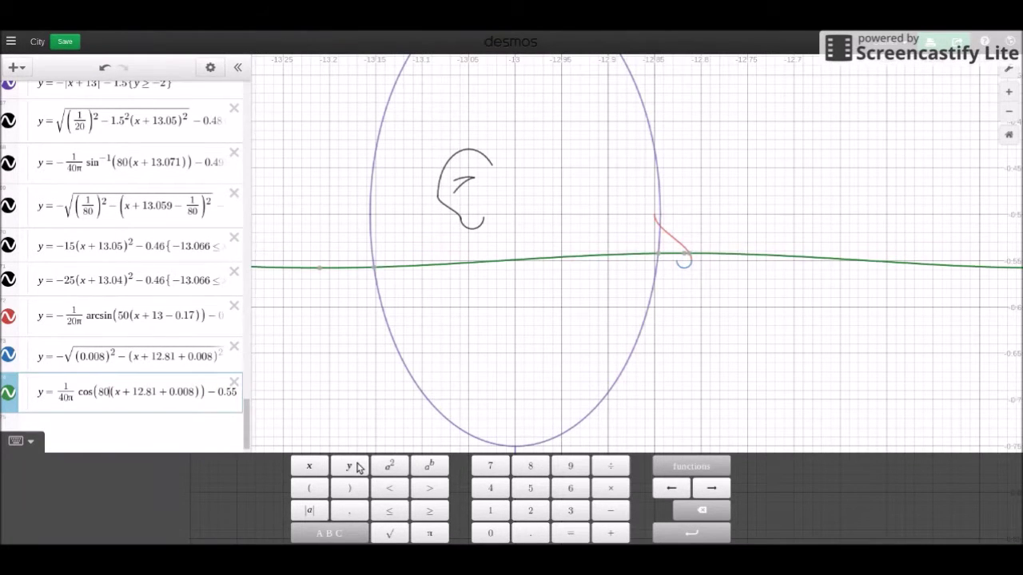
pyautogui.write('0')
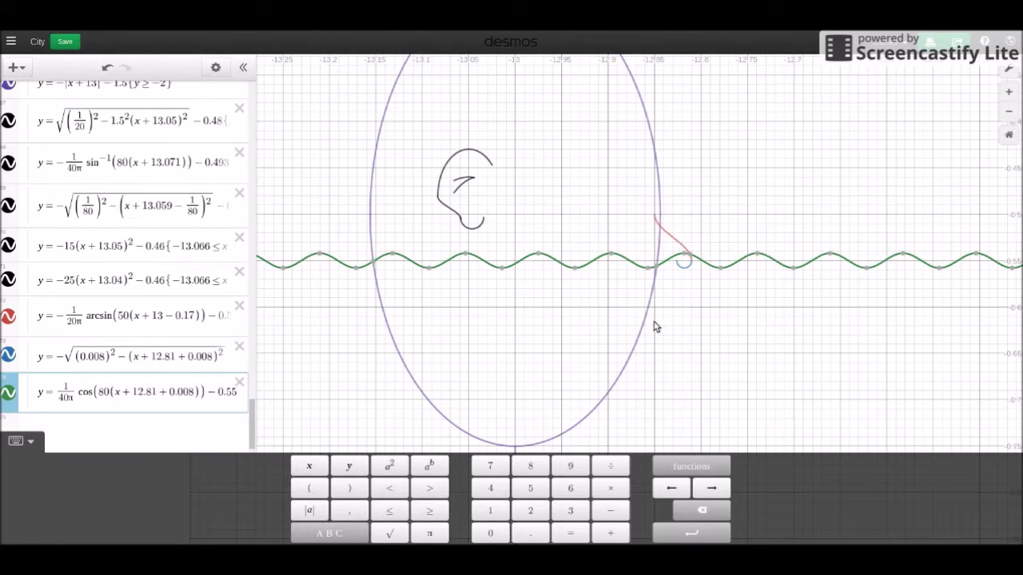
pyautogui.click(197, 393)
pyautogui.moveTo(684, 261)
# Change the cosine denominator from 40π to 60π and its frequency from 80 to 120
pyautogui.click(105, 394)
pyautogui.write('1')
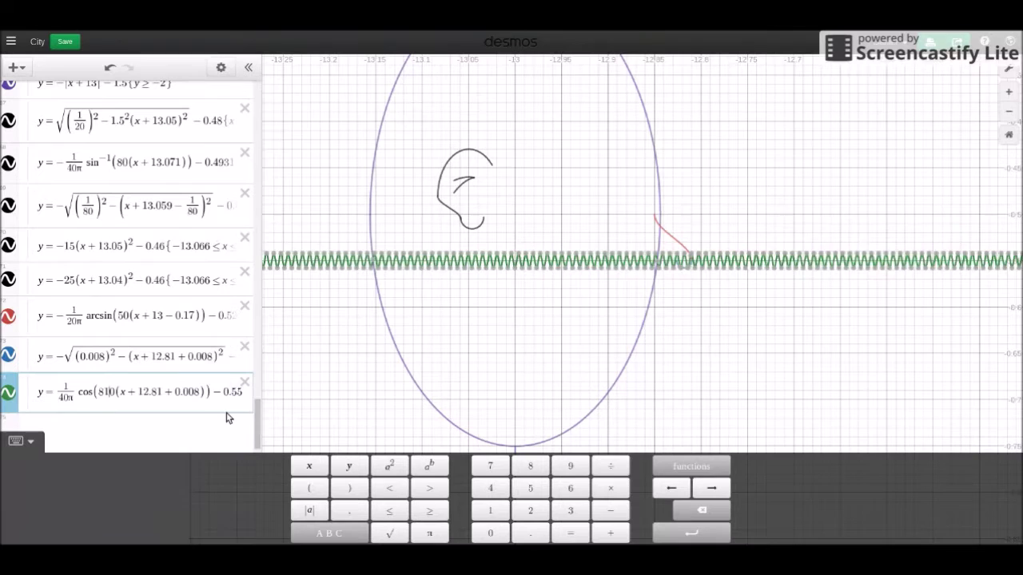
pyautogui.press('BackSpace')
pyautogui.press('BackSpace')
pyautogui.write('10')
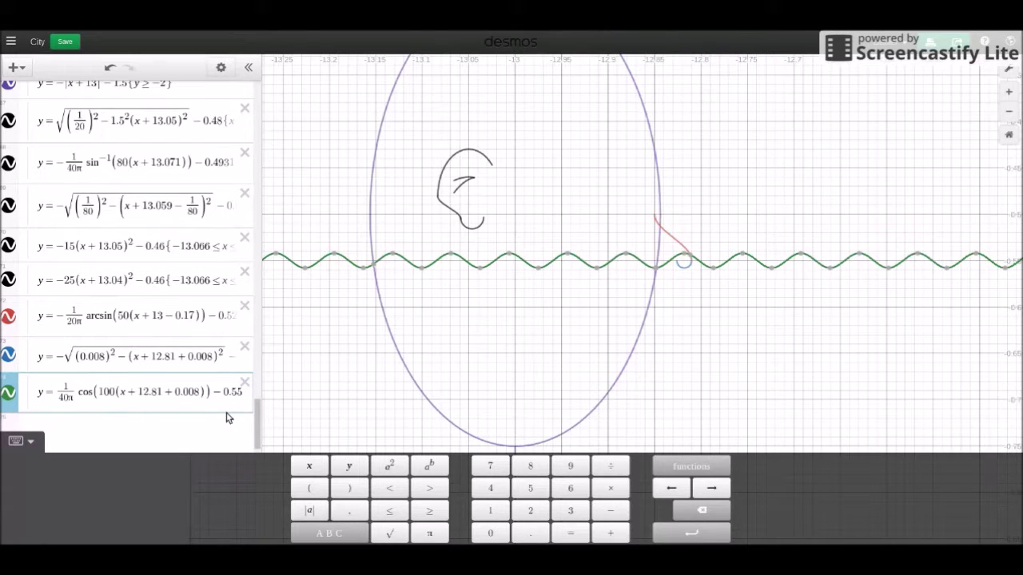
pyautogui.press('Left')
pyautogui.press('BackSpace')
pyautogui.write('6')
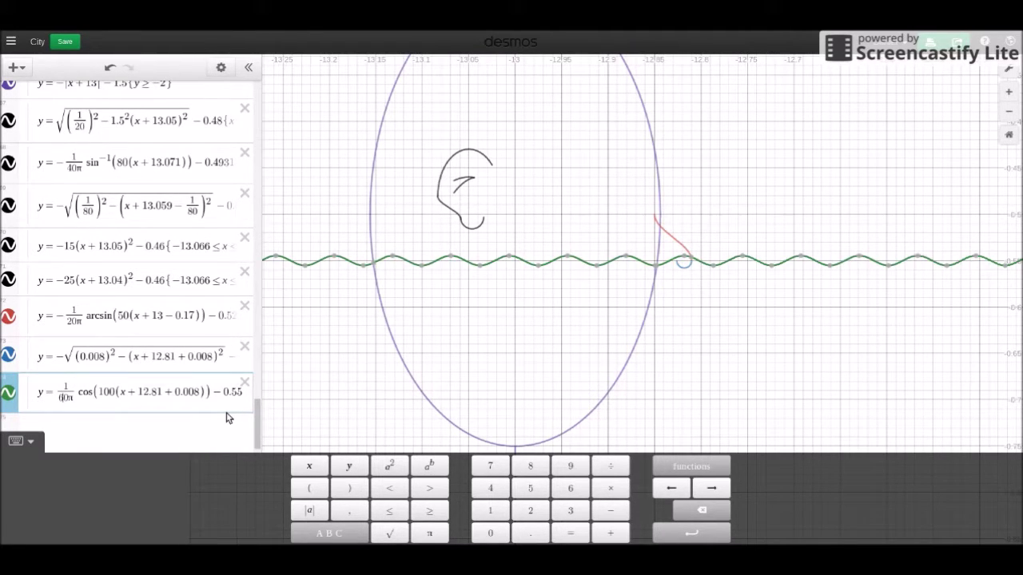
pyautogui.press('Right')
pyautogui.press('Right')
pyautogui.press('Right')
pyautogui.press('Right')
pyautogui.press('Right')
pyautogui.press('Right')
pyautogui.press('Right')
pyautogui.press('Right')
pyautogui.press('BackSpace')
pyautogui.write('2')
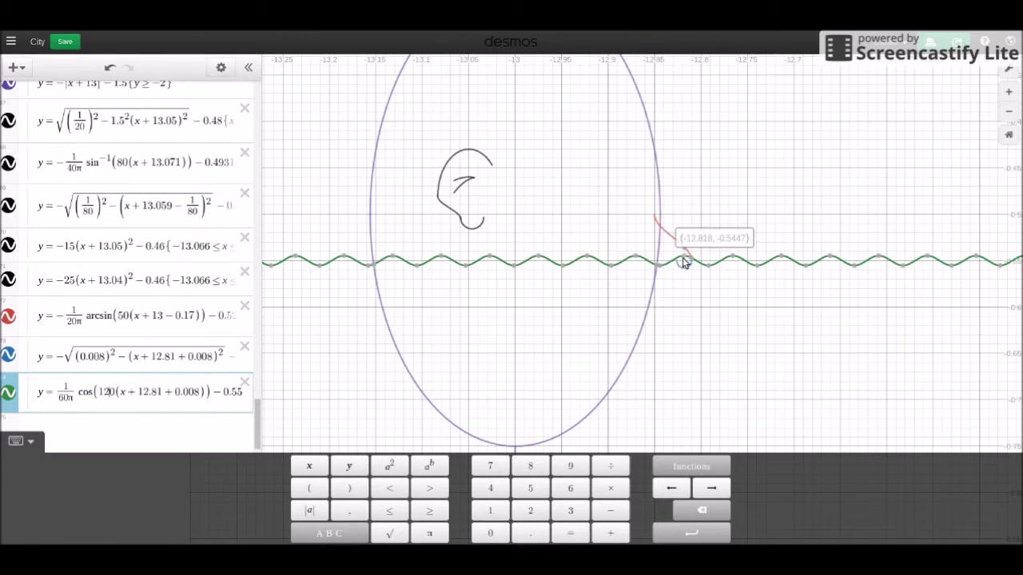
pyautogui.click(677, 266)
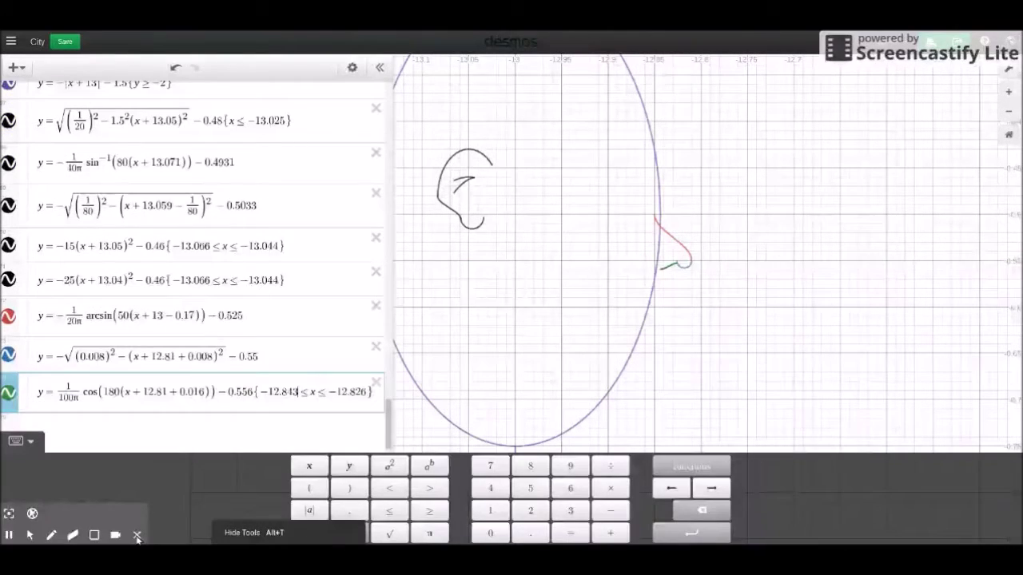
pyautogui.click(137, 536)
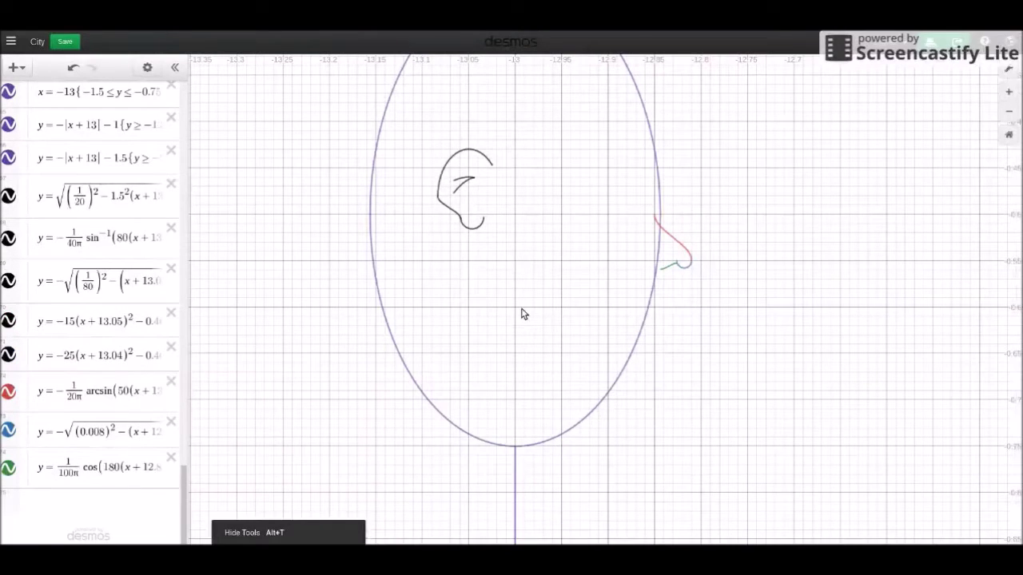
pyautogui.click(674, 270)
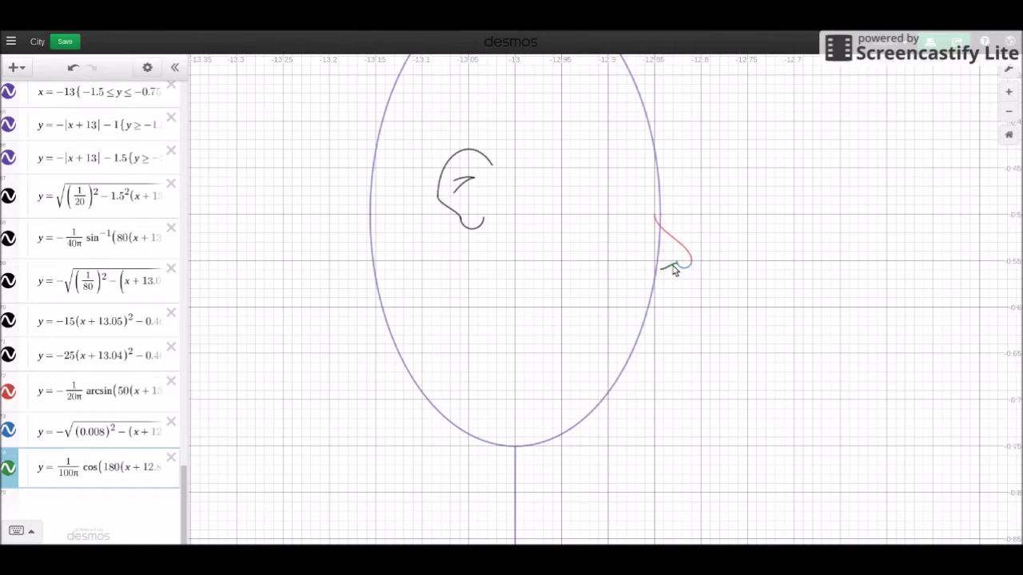
pyautogui.click(61, 473)
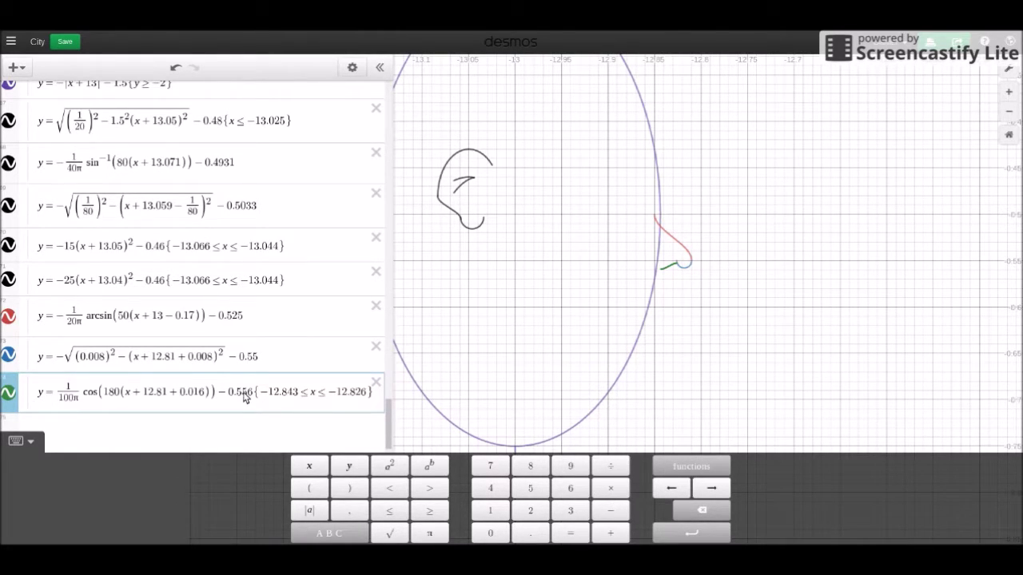
pyautogui.click(678, 269)
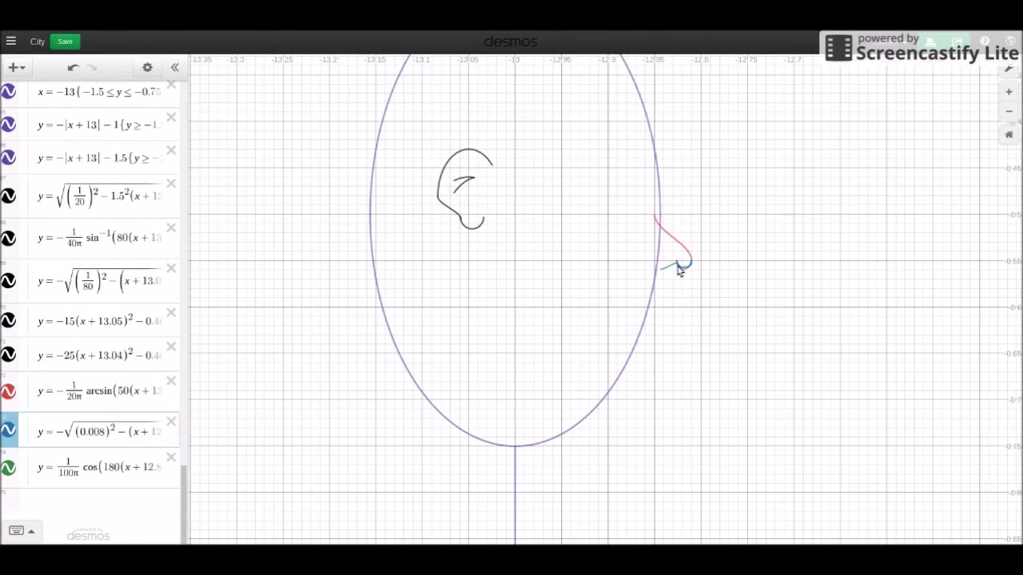
# Change the nostril cosine expression's left bound from −12.843 to −12.85
pyautogui.click(72, 473)
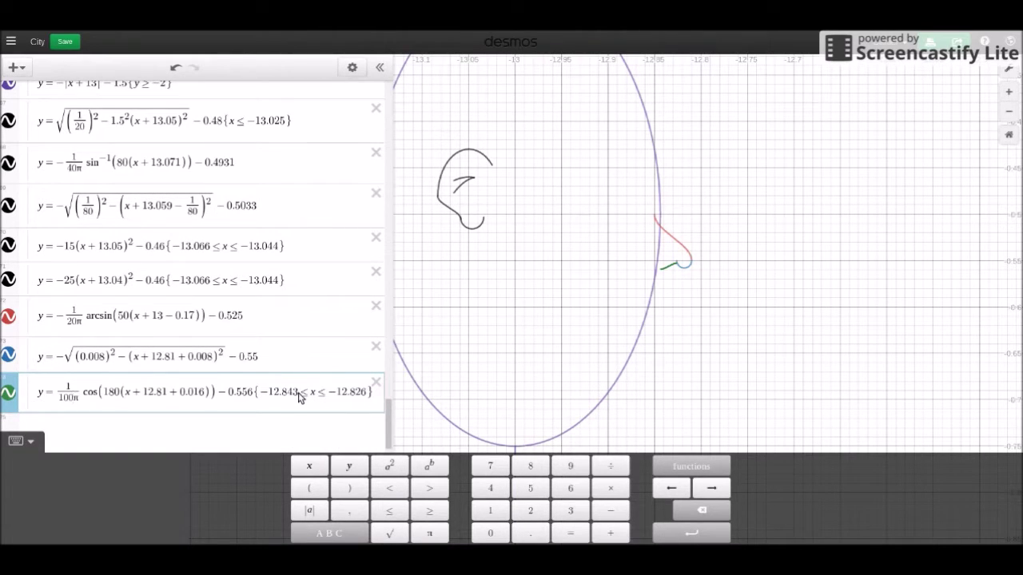
pyautogui.click(299, 393)
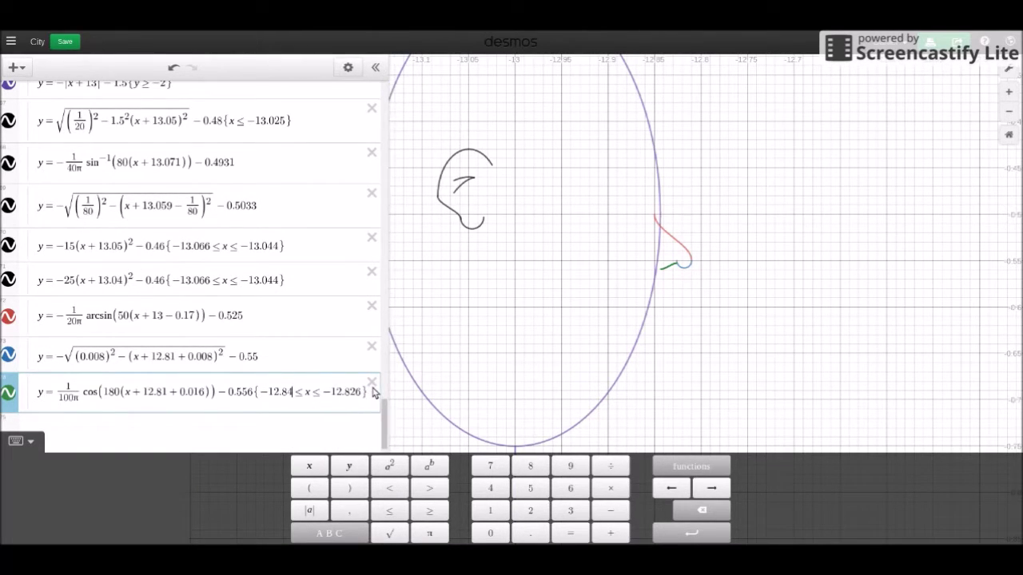
pyautogui.press('BackSpace')
pyautogui.write('5')
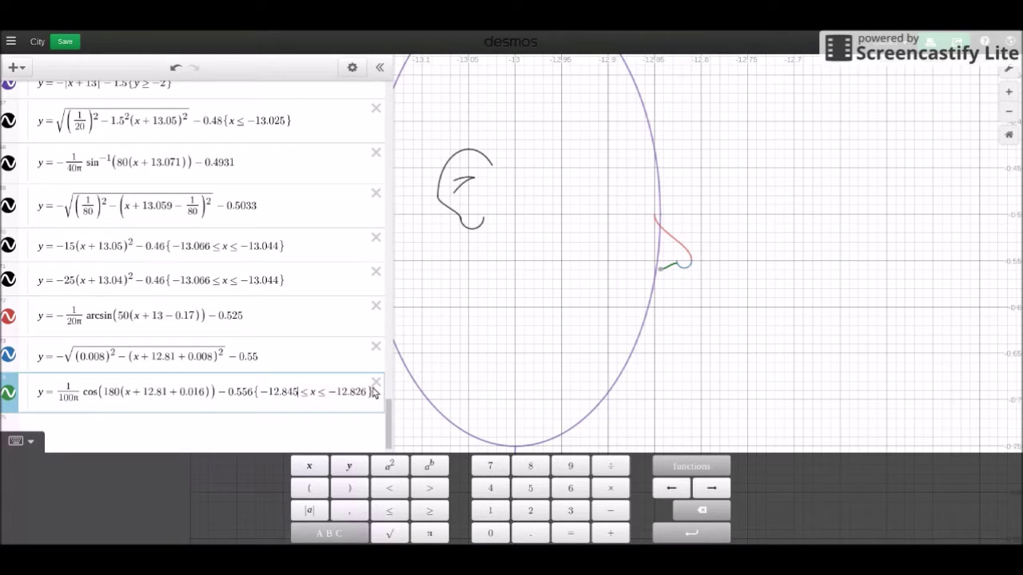
pyautogui.press('Left')
pyautogui.press('BackSpace')
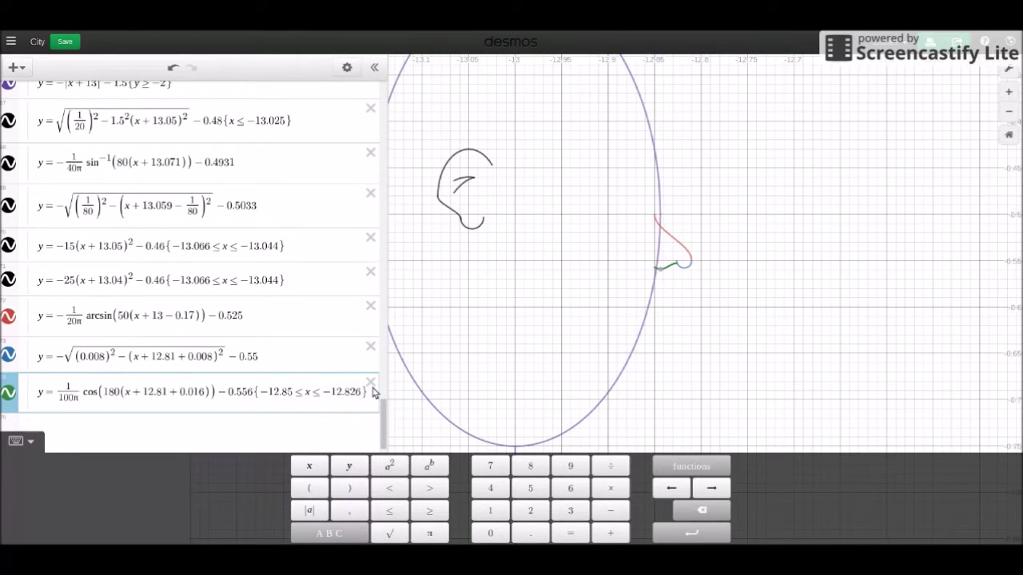
# In Edit List mode, recolour the arcsin, half-circle and cosine nose rows from red, blue and green to black
pyautogui.click(347, 67)
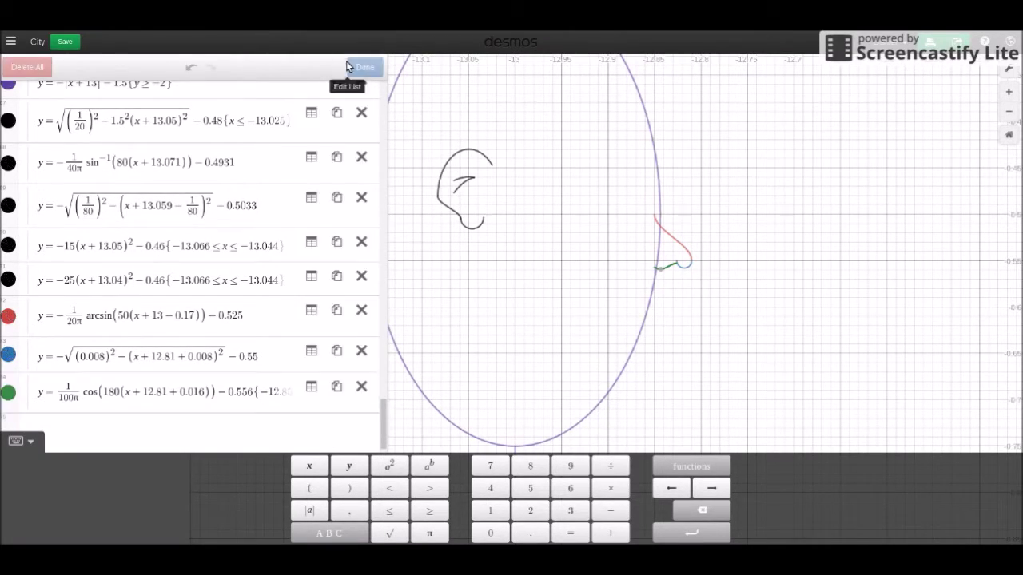
pyautogui.click(6, 393)
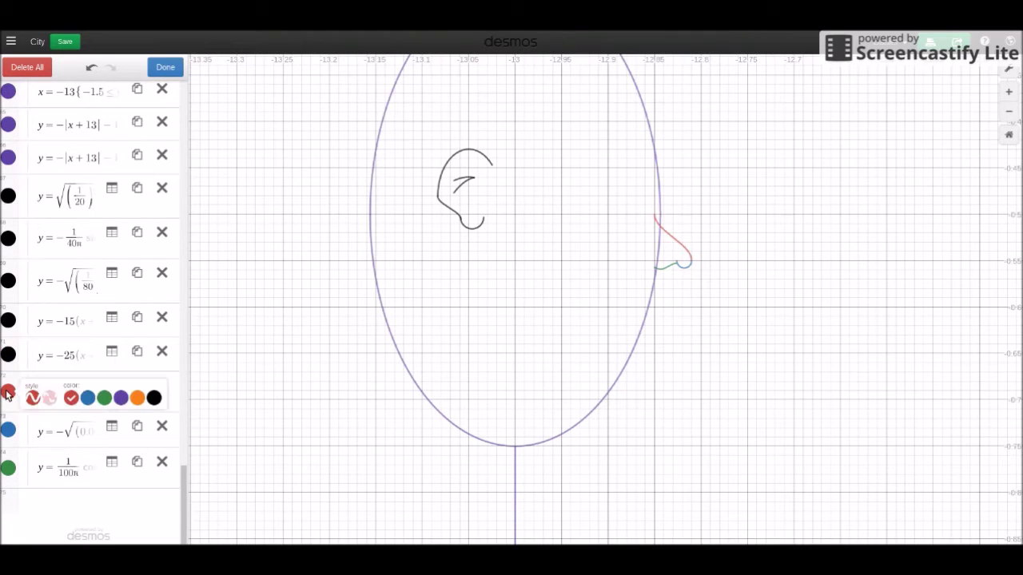
pyautogui.click(152, 399)
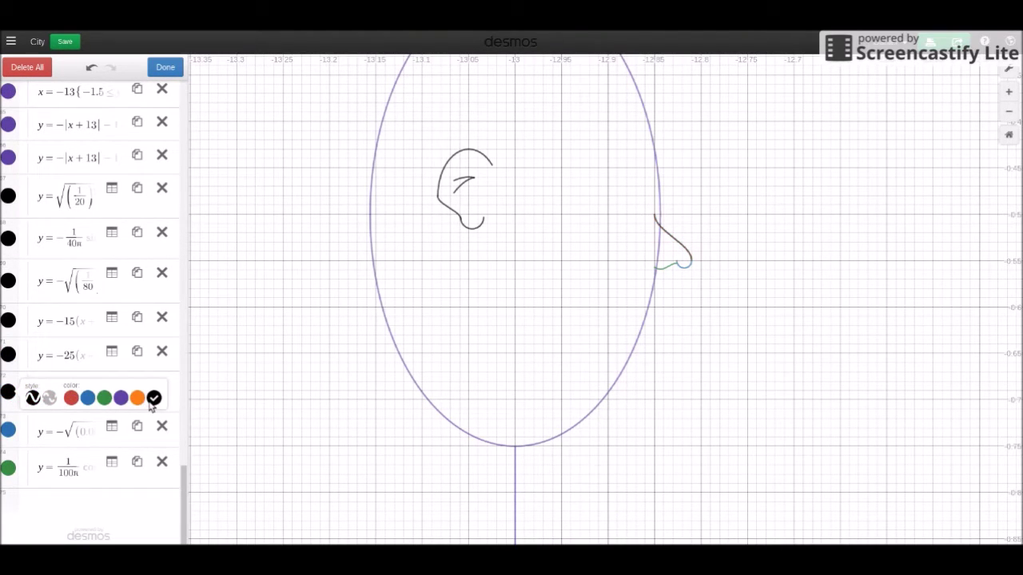
pyautogui.click(10, 431)
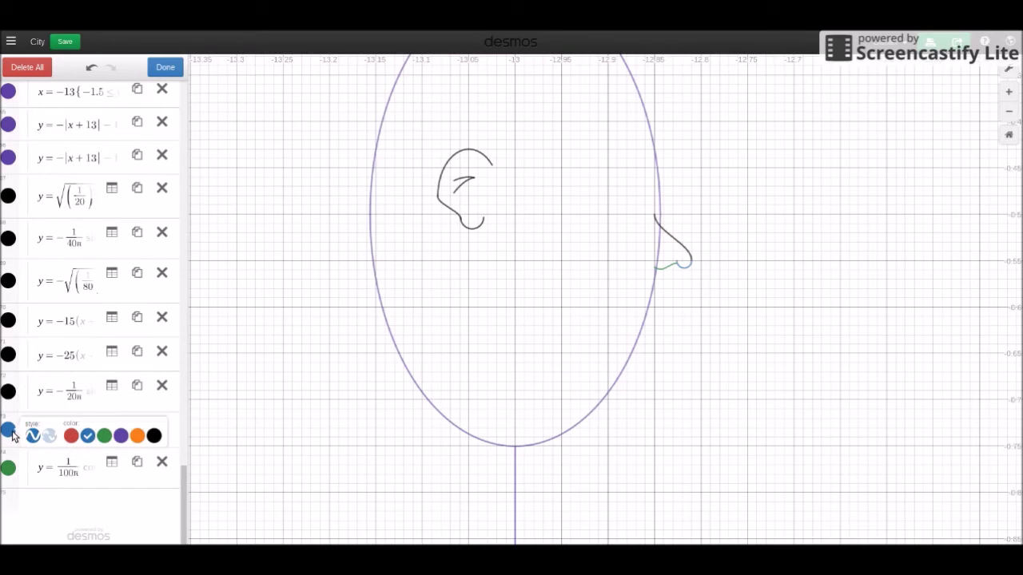
pyautogui.click(154, 435)
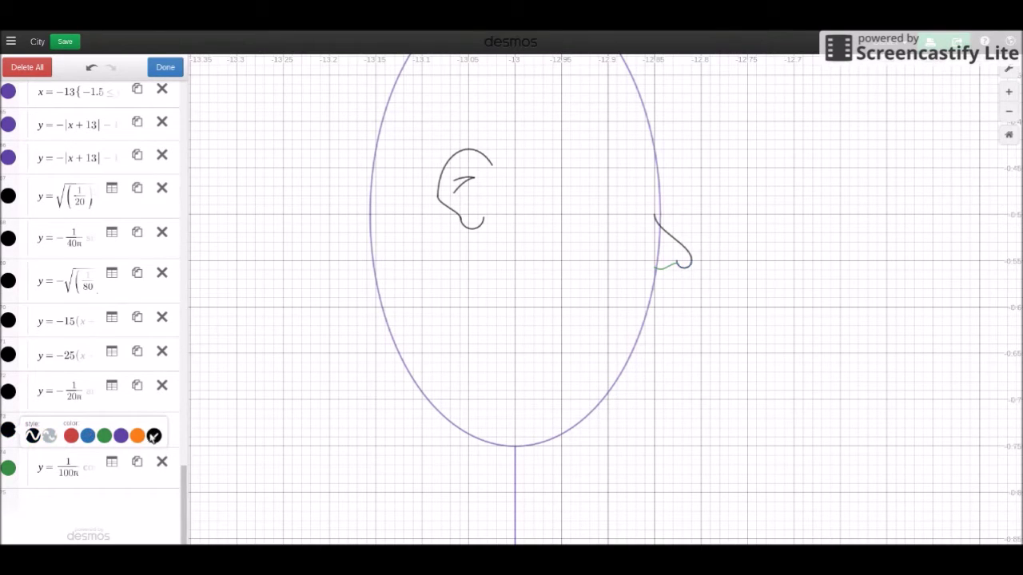
pyautogui.click(4, 471)
pyautogui.click(153, 474)
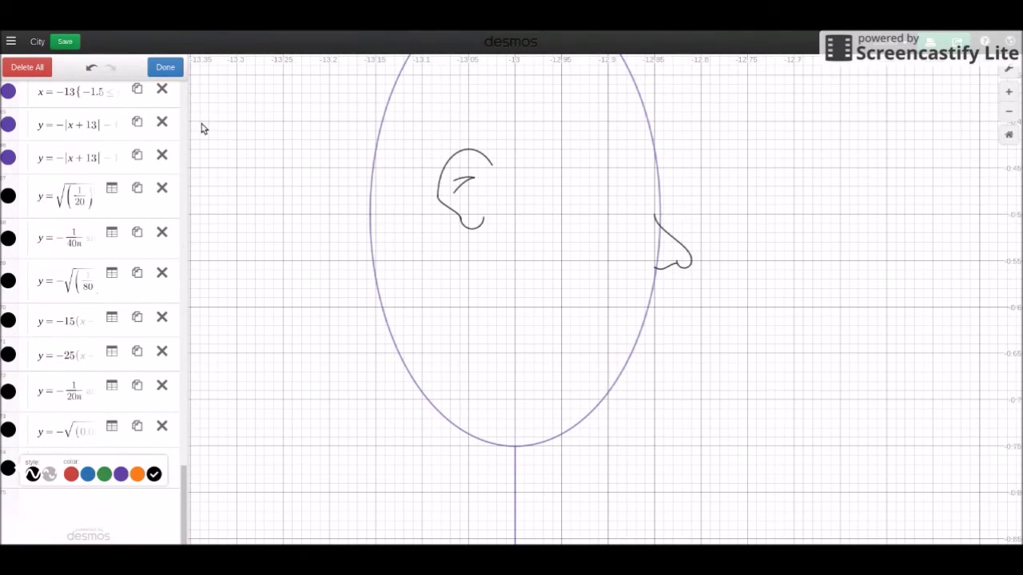
pyautogui.click(167, 68)
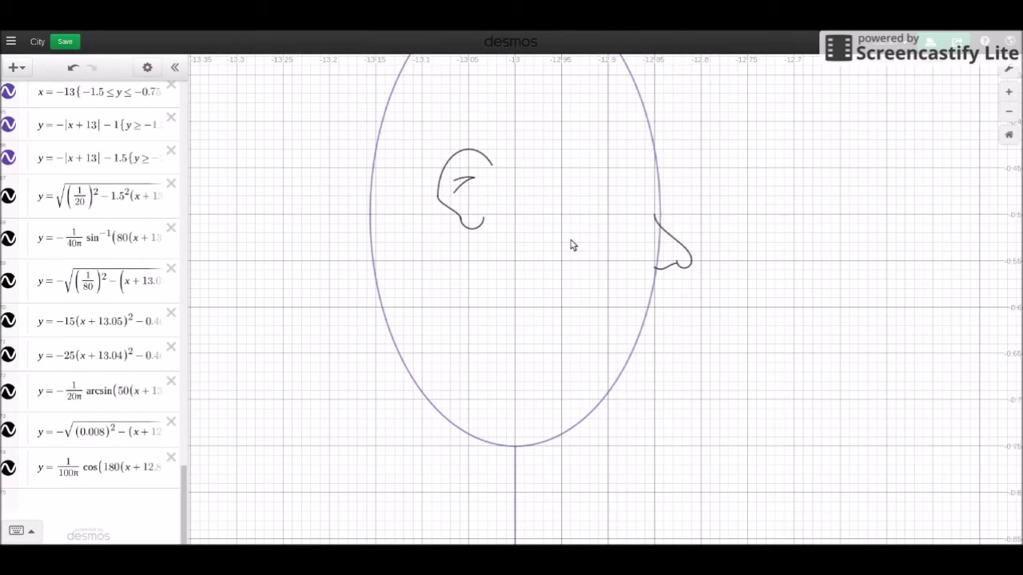
# Inspect the arcsin, square-root half-circle and cos nostril expressions, bounded −12.85≤x≤−12.826
pyautogui.click(119, 391)
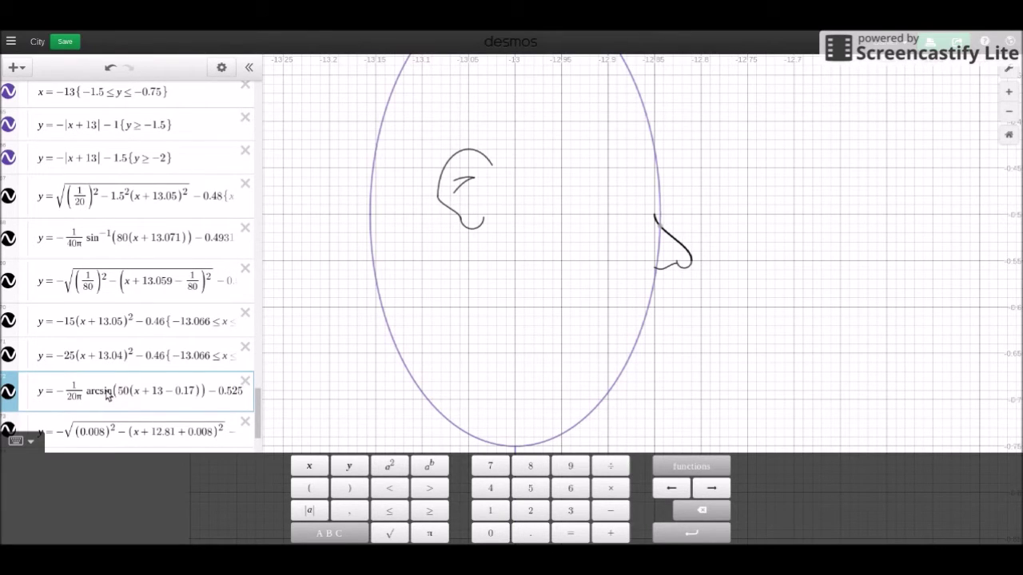
pyautogui.click(119, 431)
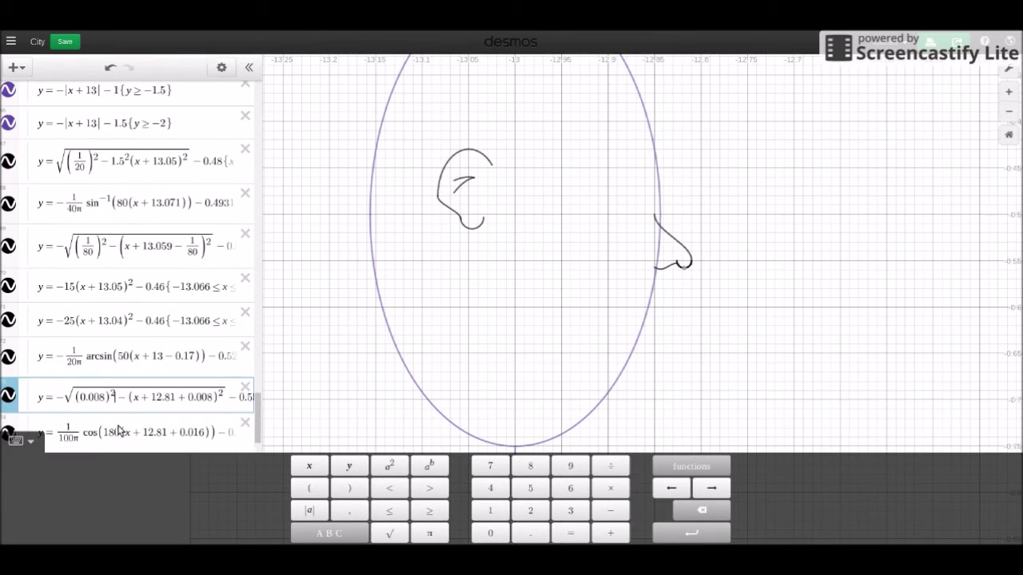
pyautogui.click(177, 434)
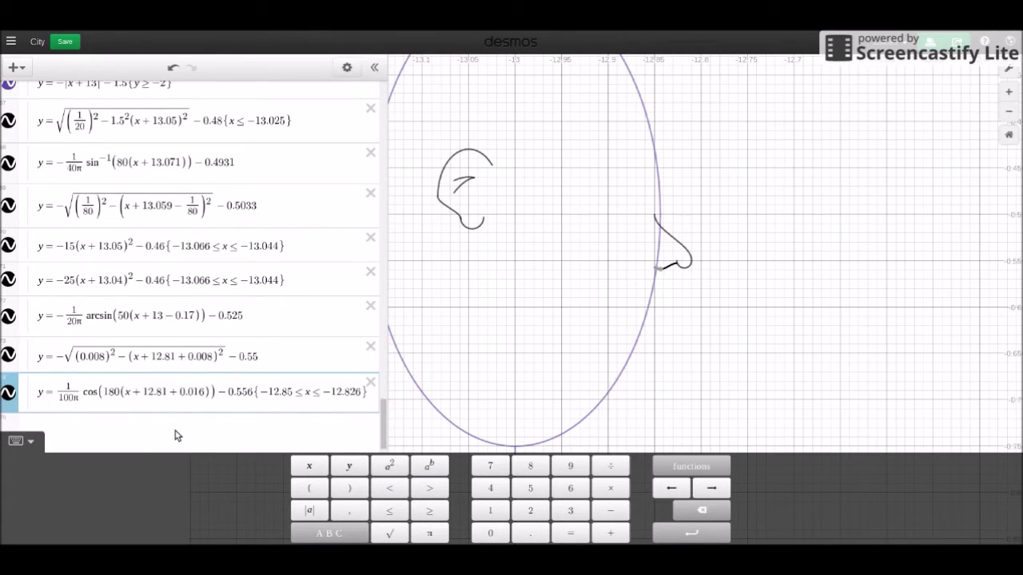